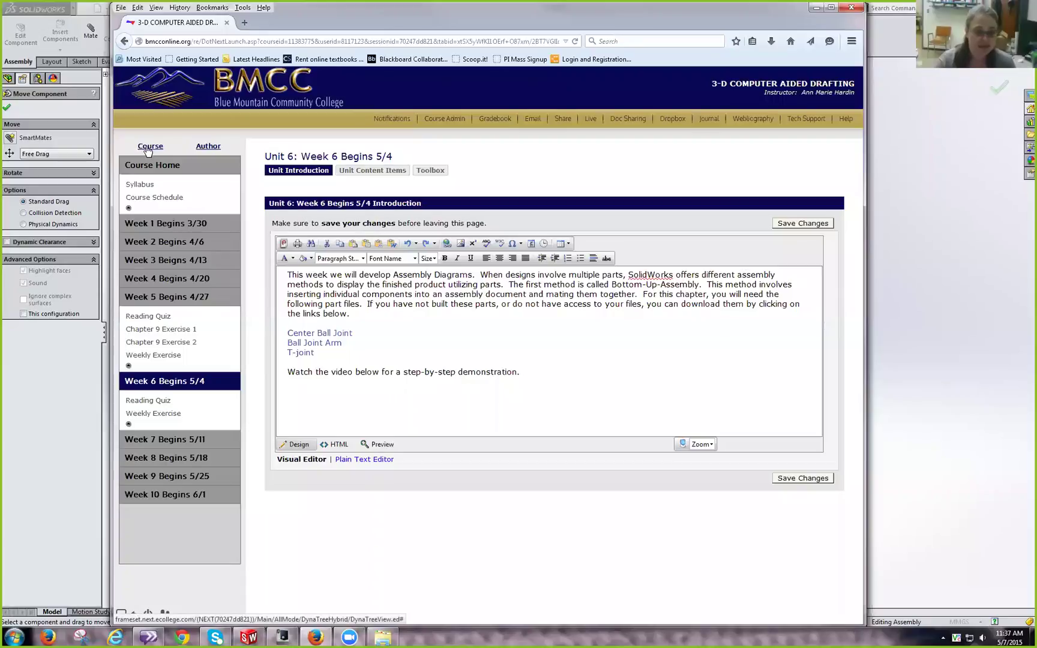
- Switch the Unit 6: Week 6 page to the student course view listing the three part files
{"action": "left_click", "coordinate": [148, 149]}
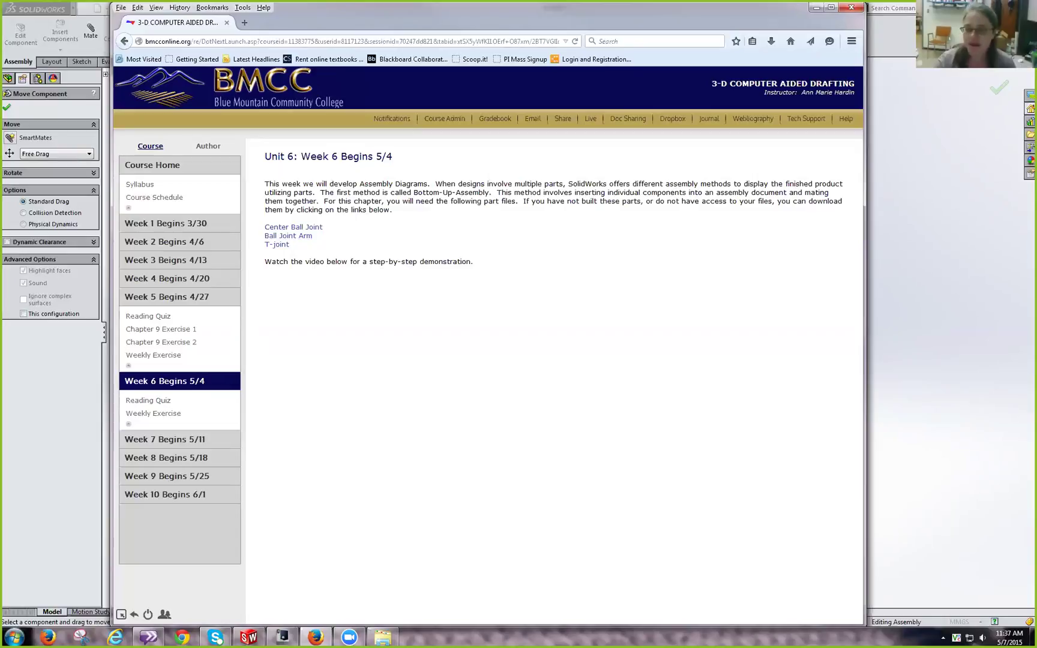
- Back in Assem2, drag the top ball and yellow T-joints to swing the arms into new poses
{"action": "key", "text": "alt+Tab"}
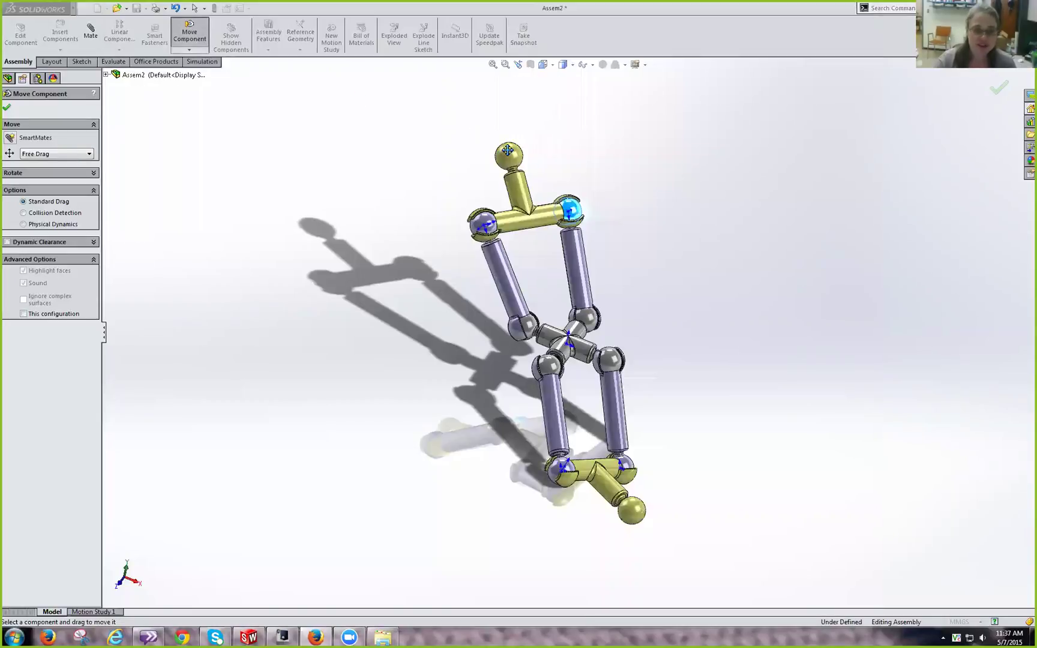
{"action": "left_click_drag", "start_coordinate": [520, 165], "coordinate": [489, 187]}
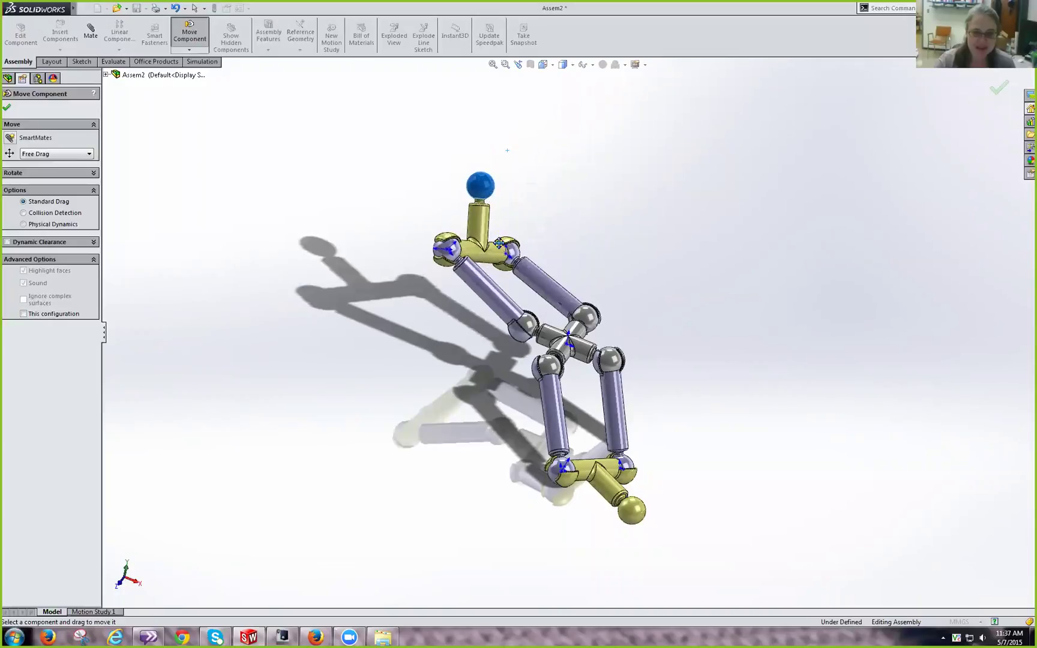
{"action": "left_click_drag", "start_coordinate": [481, 249], "coordinate": [534, 226]}
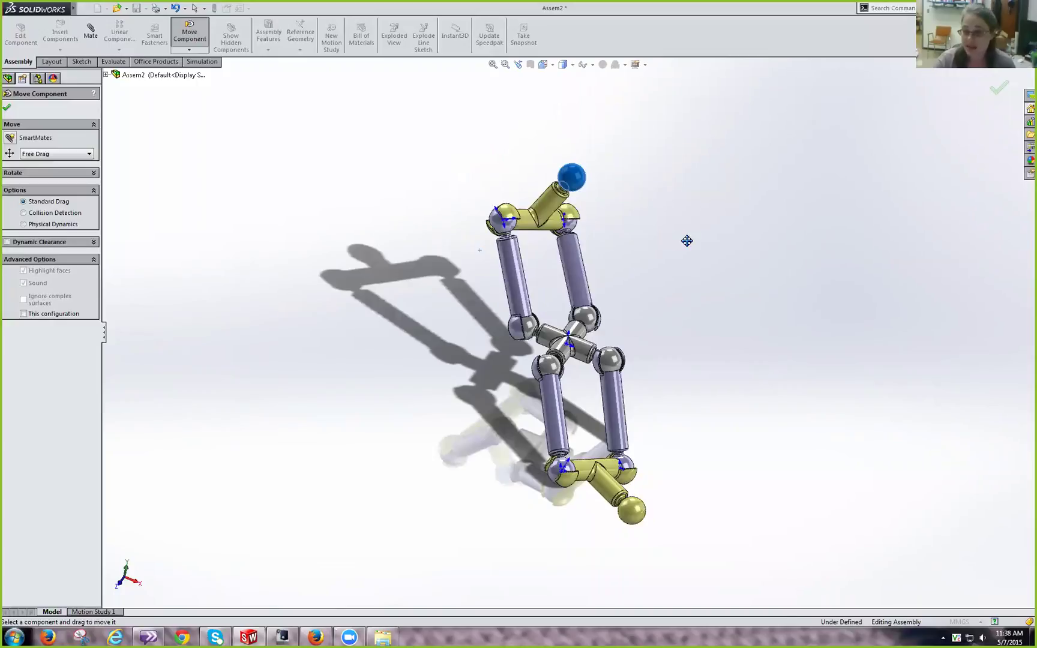
{"action": "left_click_drag", "start_coordinate": [546, 207], "coordinate": [526, 192]}
{"action": "left_click_drag", "start_coordinate": [622, 456], "coordinate": [642, 465]}
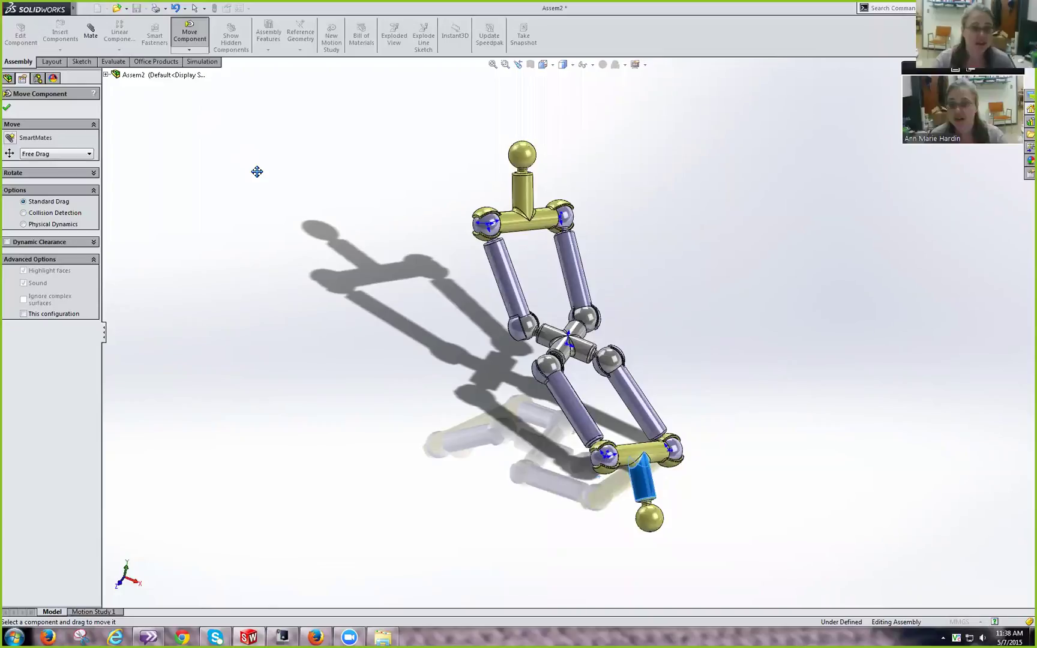
- Close Move Component and create a new assembly document, Assem3
{"action": "left_click", "coordinate": [6, 107]}
{"action": "left_click", "coordinate": [97, 8]}
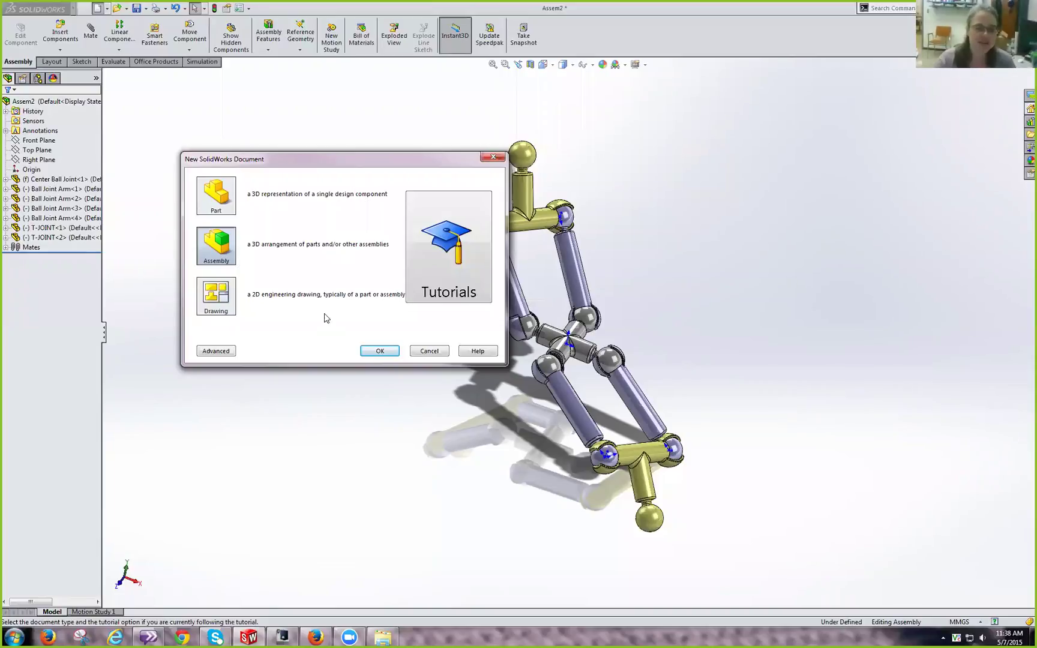
{"action": "left_click", "coordinate": [373, 351]}
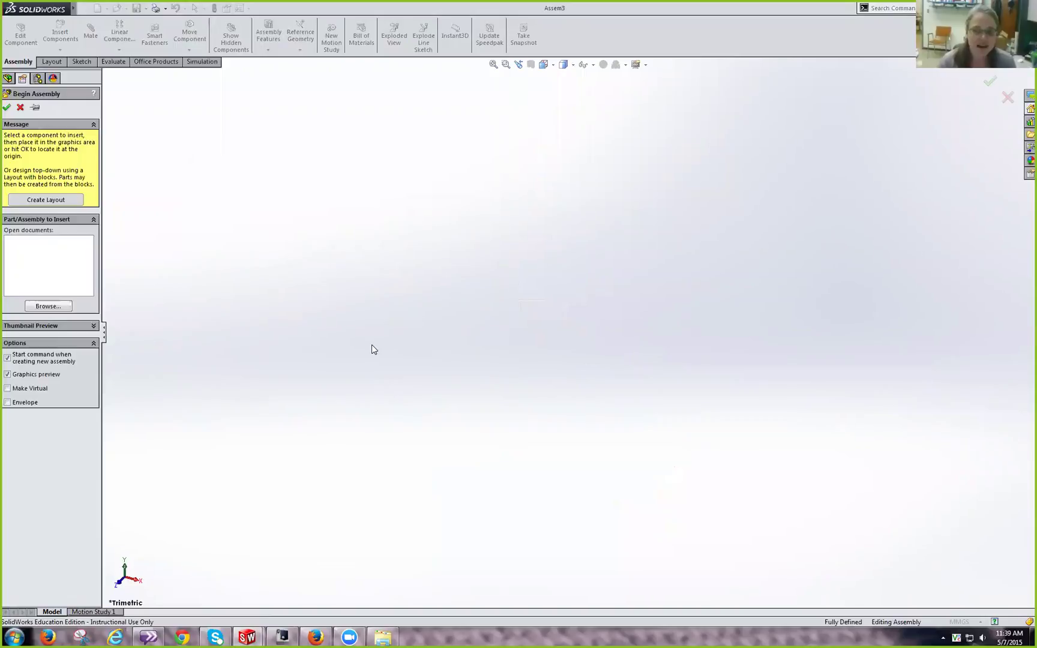
- Browse to the Ball Joint Assembly folder and select Center Ball Joint.SLDPRT, checking its preview
{"action": "left_click", "coordinate": [587, 66]}
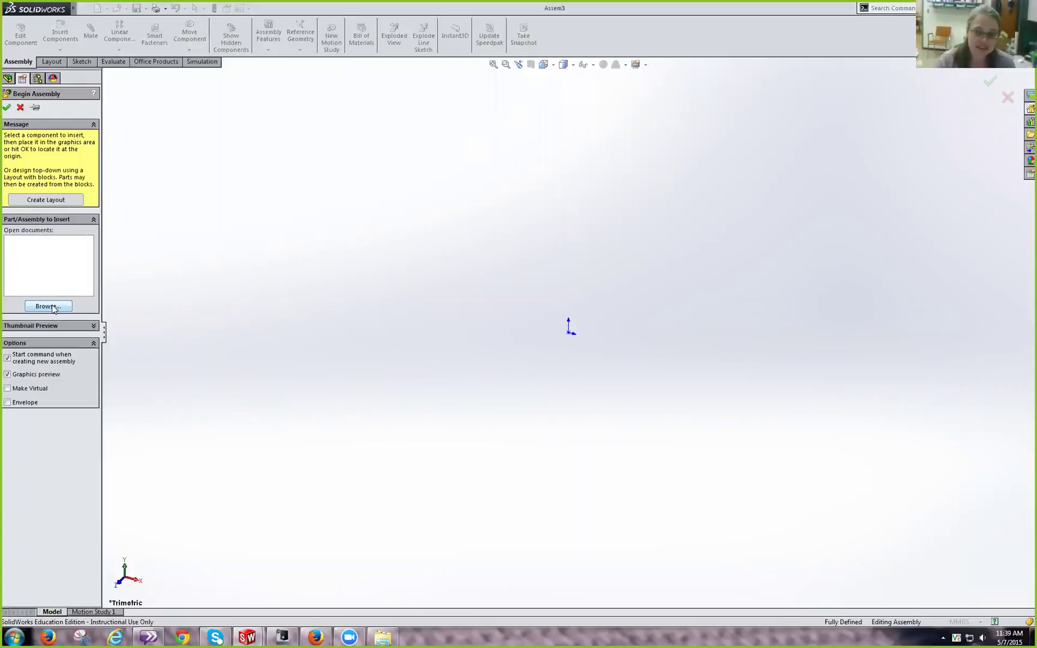
{"action": "left_click", "coordinate": [51, 307]}
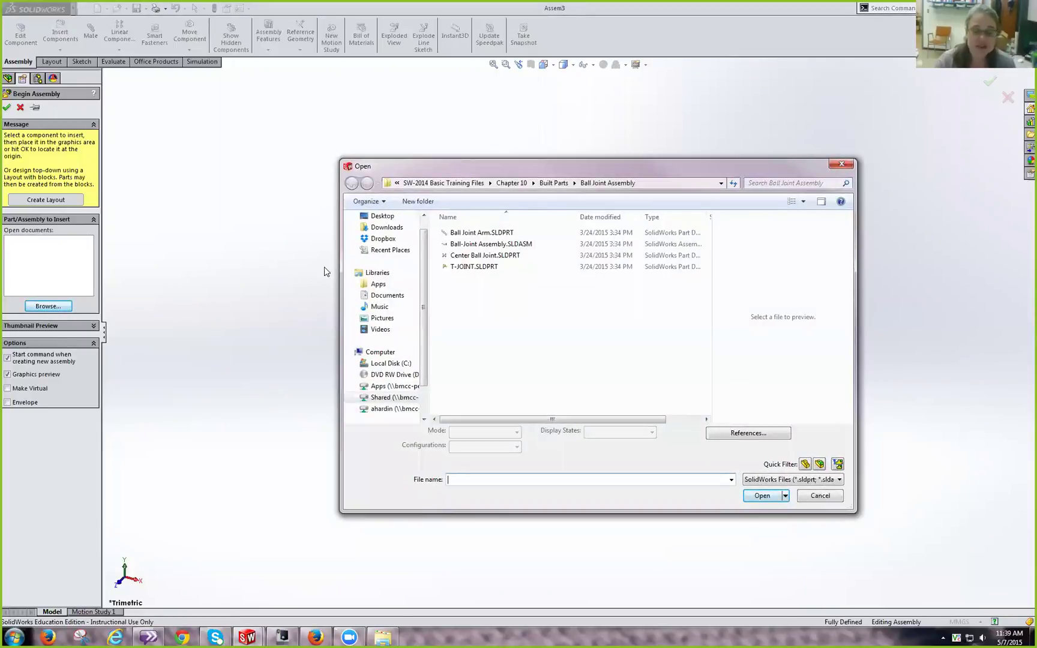
{"action": "left_click", "coordinate": [465, 260]}
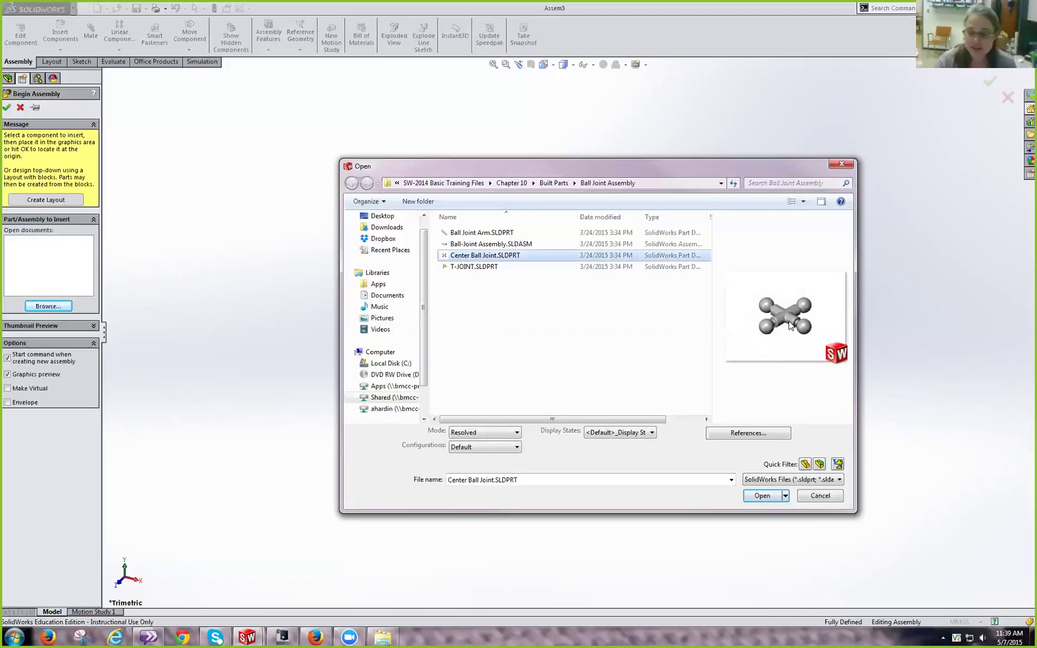
{"action": "left_click", "coordinate": [821, 202]}
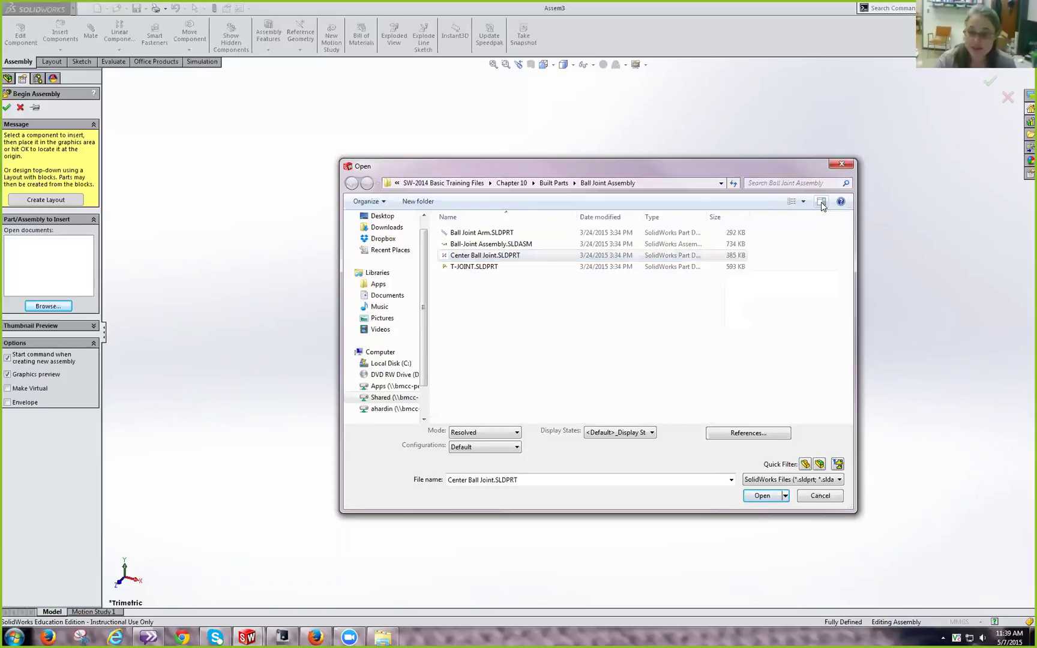
{"action": "left_click", "coordinate": [821, 202]}
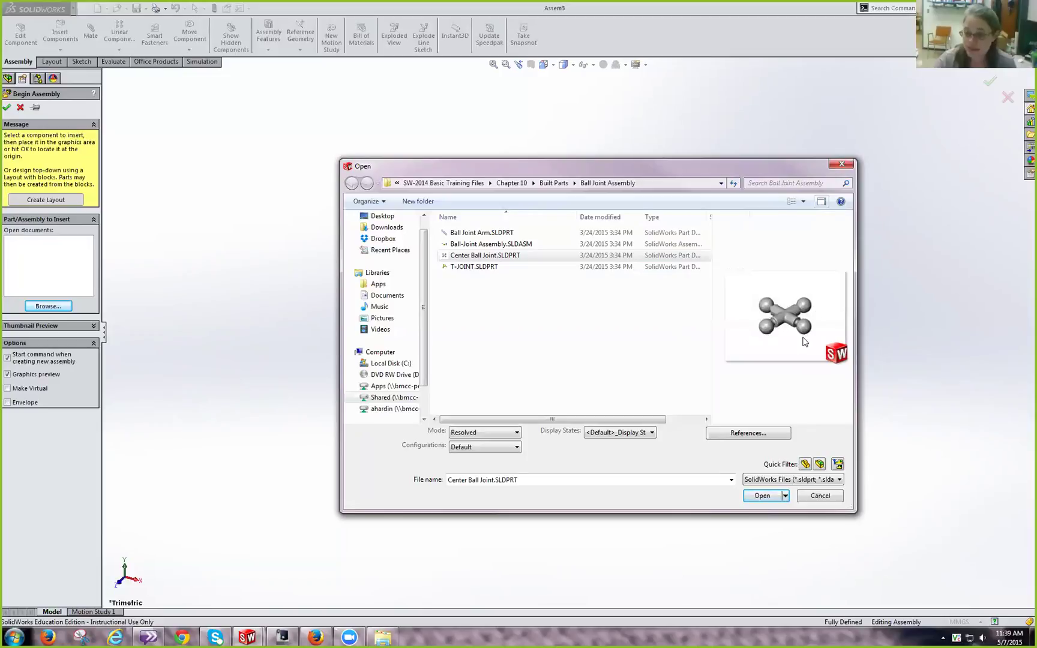
{"action": "left_click", "coordinate": [502, 256]}
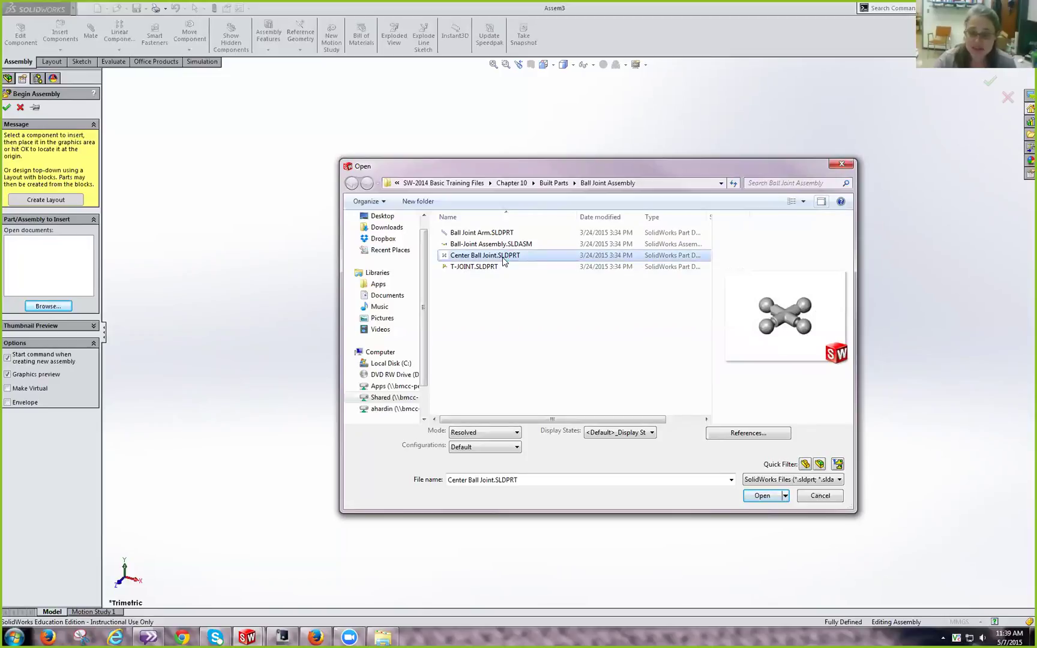
- Open Center Ball Joint.SLDPRT and fix it at the assembly origin as Center Ball Joint<1>
{"action": "left_click", "coordinate": [774, 495]}
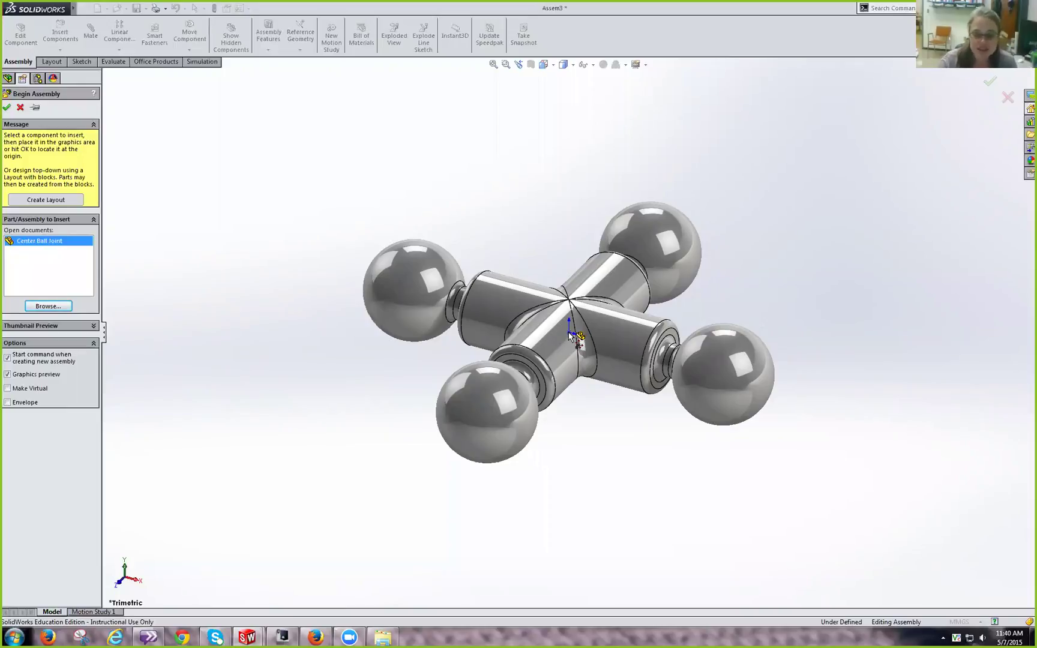
{"action": "left_click", "coordinate": [570, 335]}
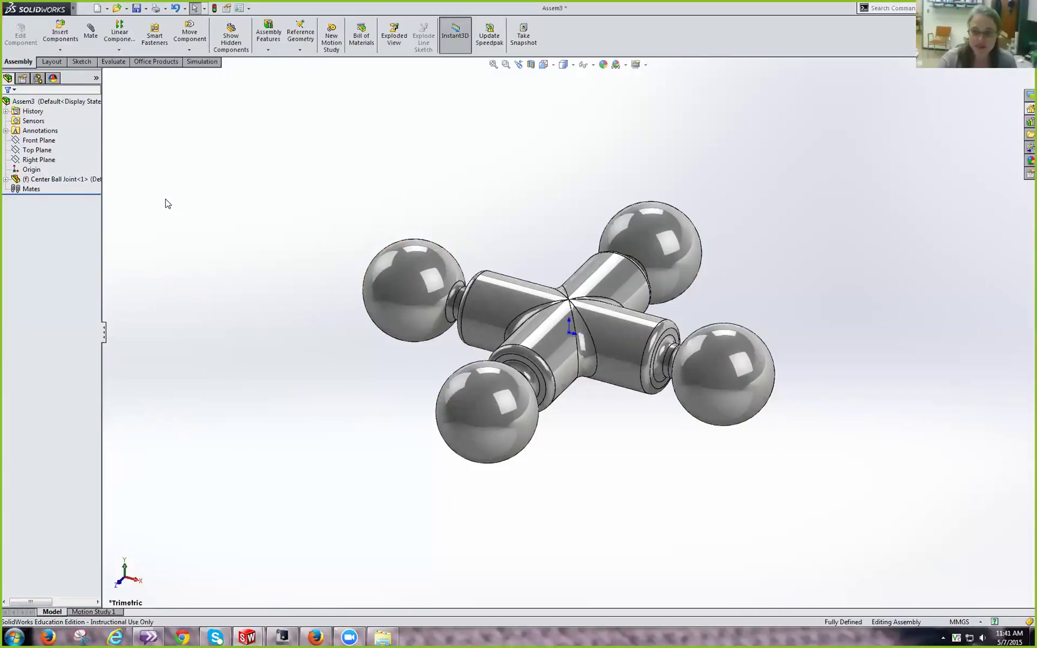
- Insert Ball Joint Arm.SLDPRT and place it floating above the center ball joint
{"action": "scroll", "coordinate": [167, 205], "scroll_direction": "up", "scroll_amount": 3}
{"action": "scroll", "coordinate": [229, 243], "scroll_direction": "down", "scroll_amount": 4}
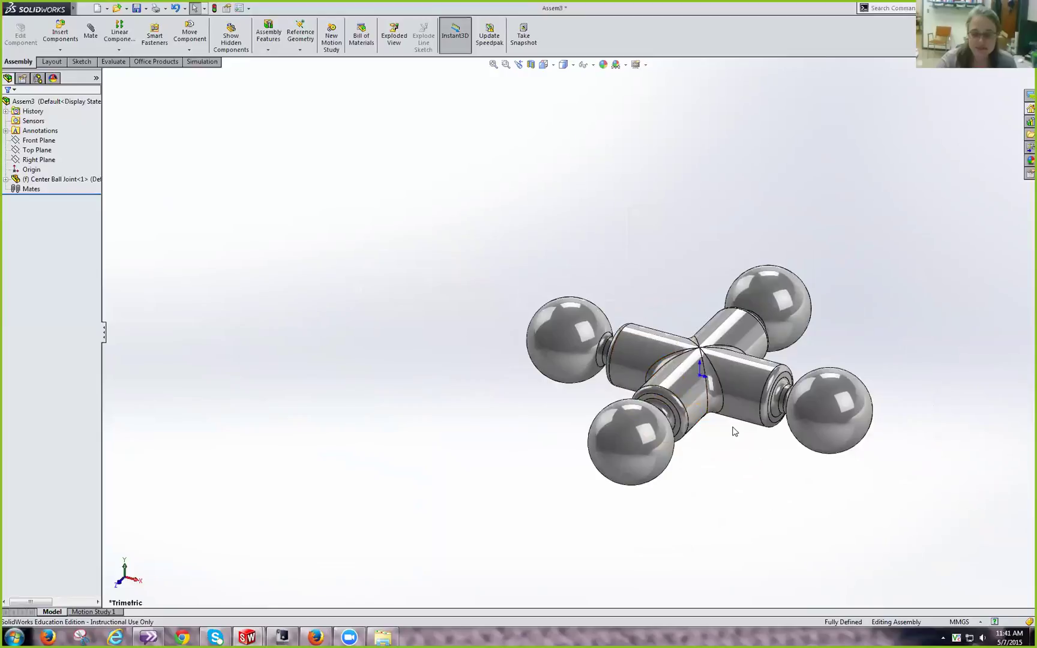
{"action": "scroll", "coordinate": [691, 418], "scroll_direction": "down", "scroll_amount": 1}
{"action": "middle_click_drag", "start_coordinate": [692, 419], "coordinate": [620, 404], "text": "ctrl"}
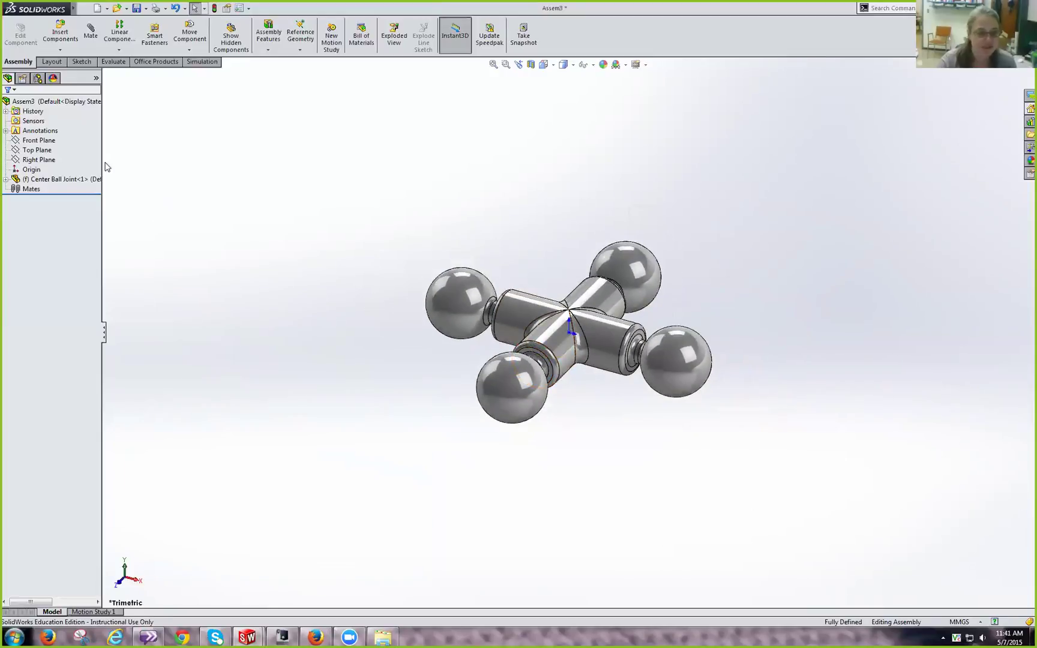
{"action": "left_click", "coordinate": [60, 35]}
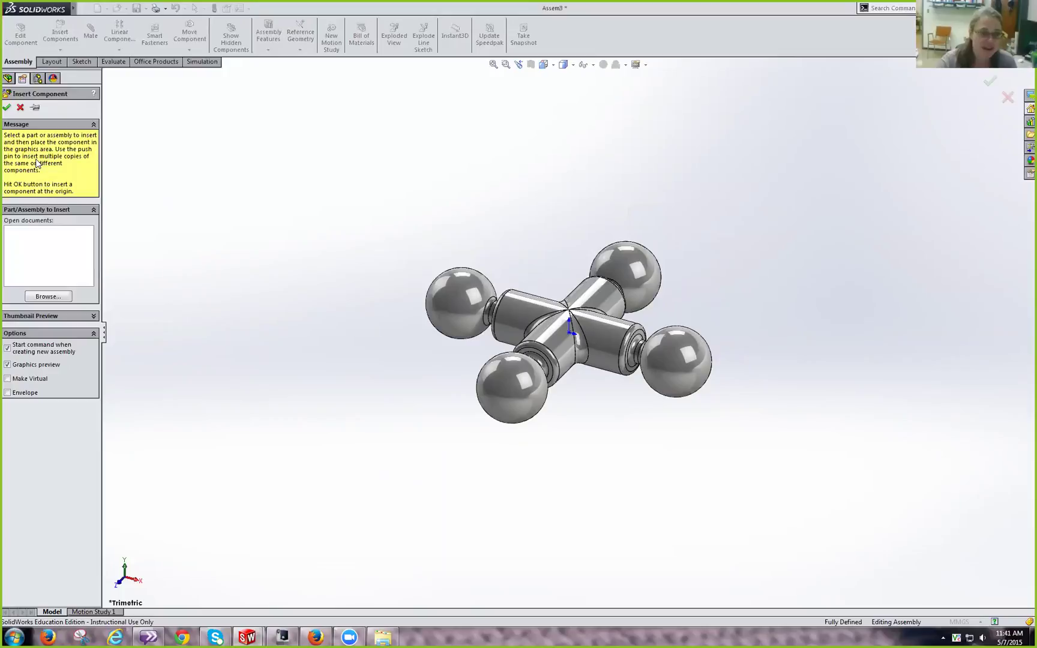
{"action": "left_click", "coordinate": [51, 296]}
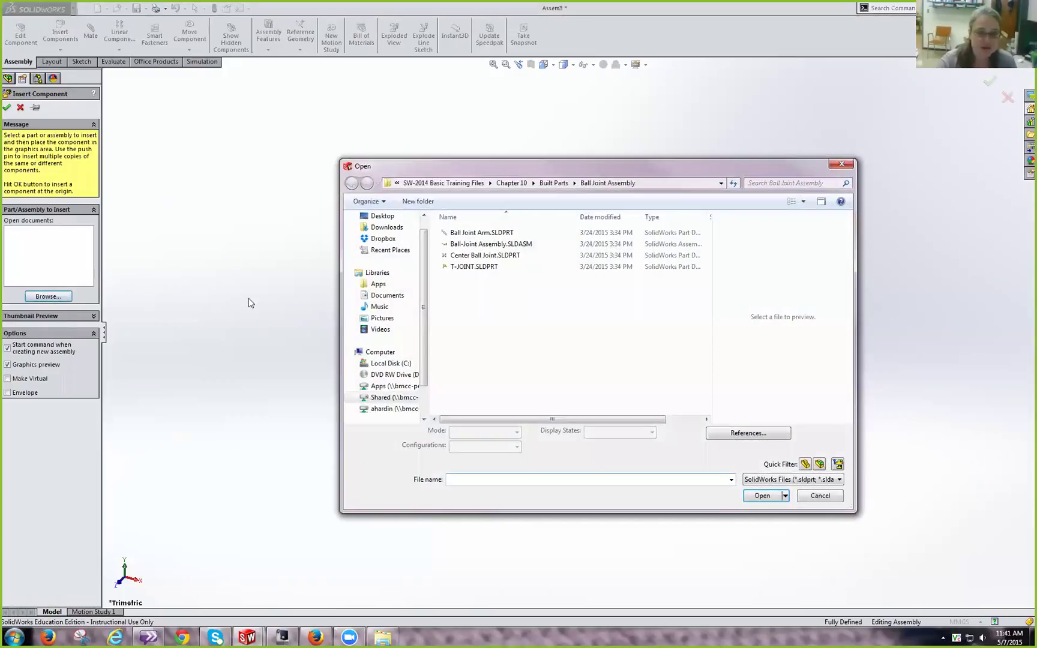
{"action": "left_click", "coordinate": [483, 233]}
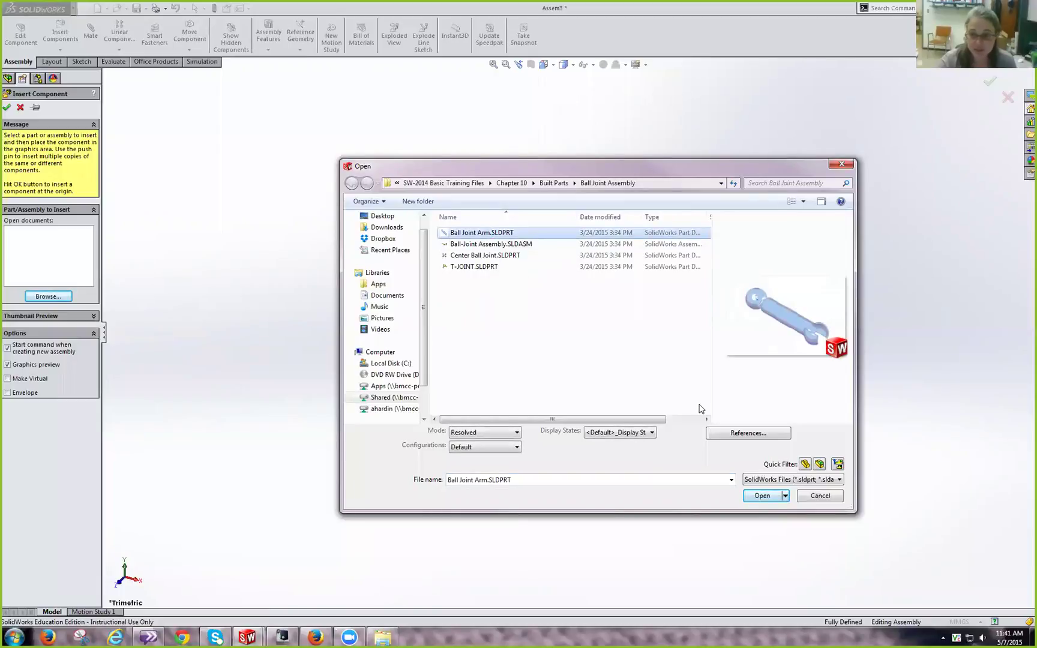
{"action": "left_click", "coordinate": [769, 498]}
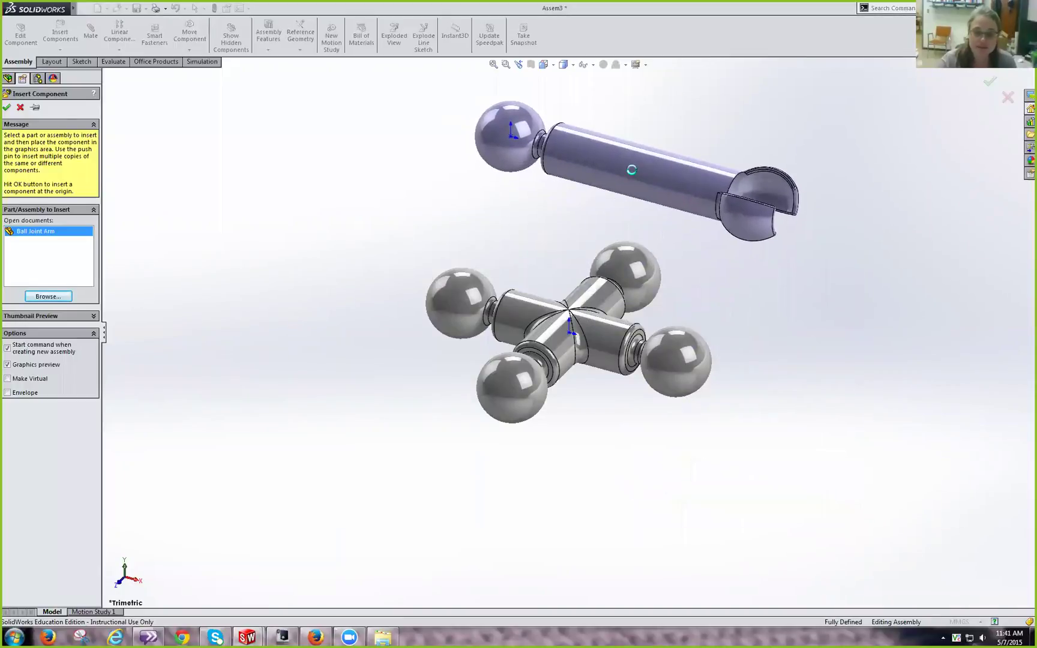
{"action": "left_click", "coordinate": [633, 174]}
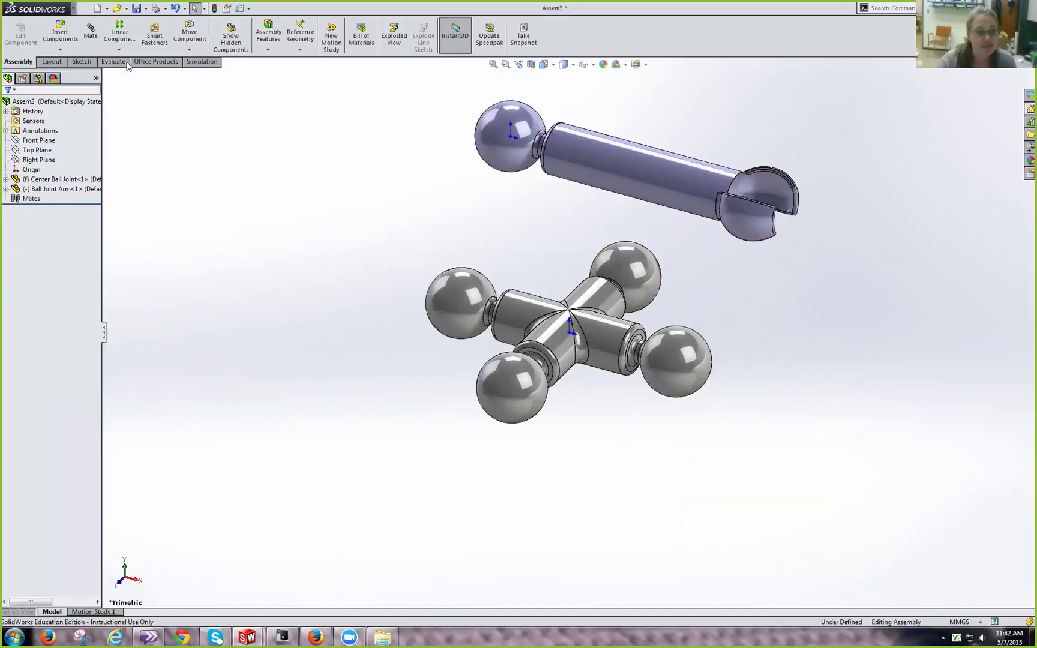
- Mate the arm's end socket concentrically to the center joint's top ball as Concentric1
{"action": "left_click", "coordinate": [90, 38]}
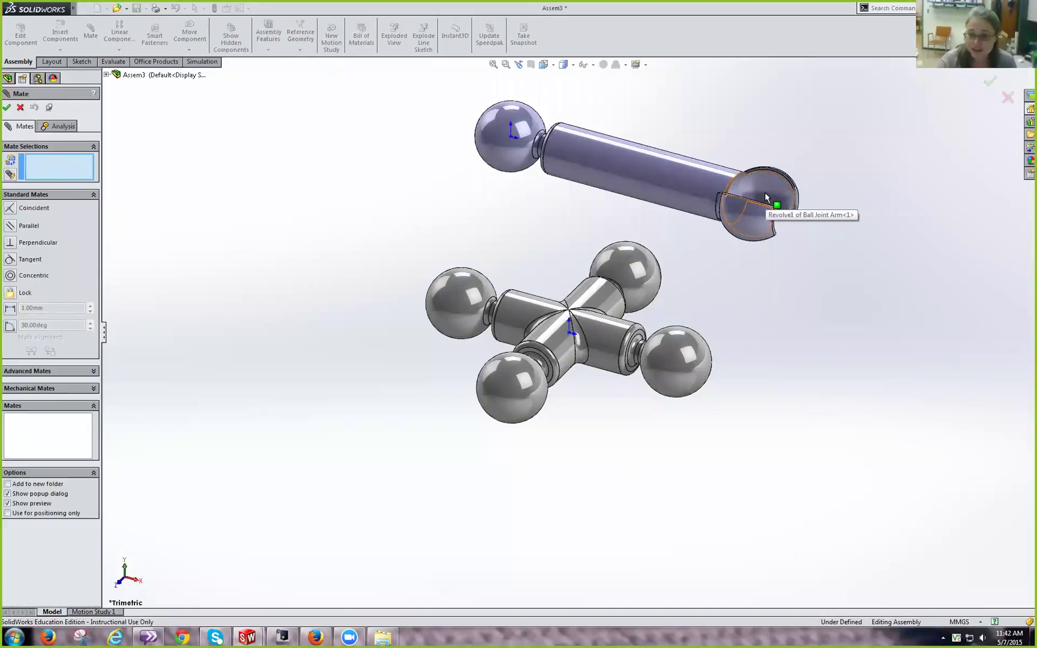
{"action": "left_click", "coordinate": [764, 192]}
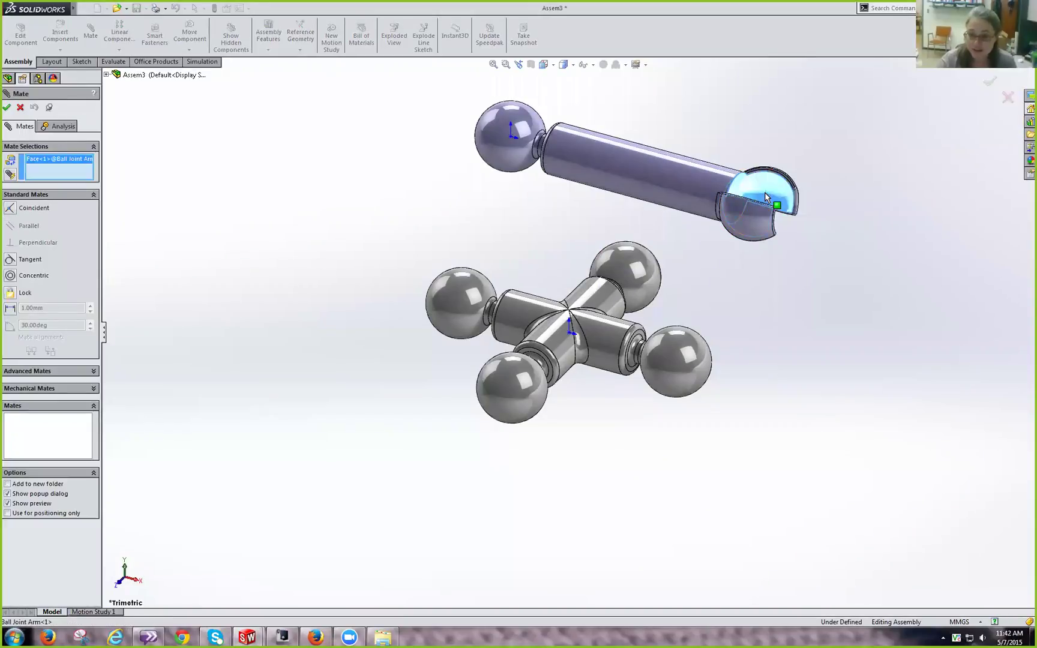
{"action": "left_click", "coordinate": [648, 276]}
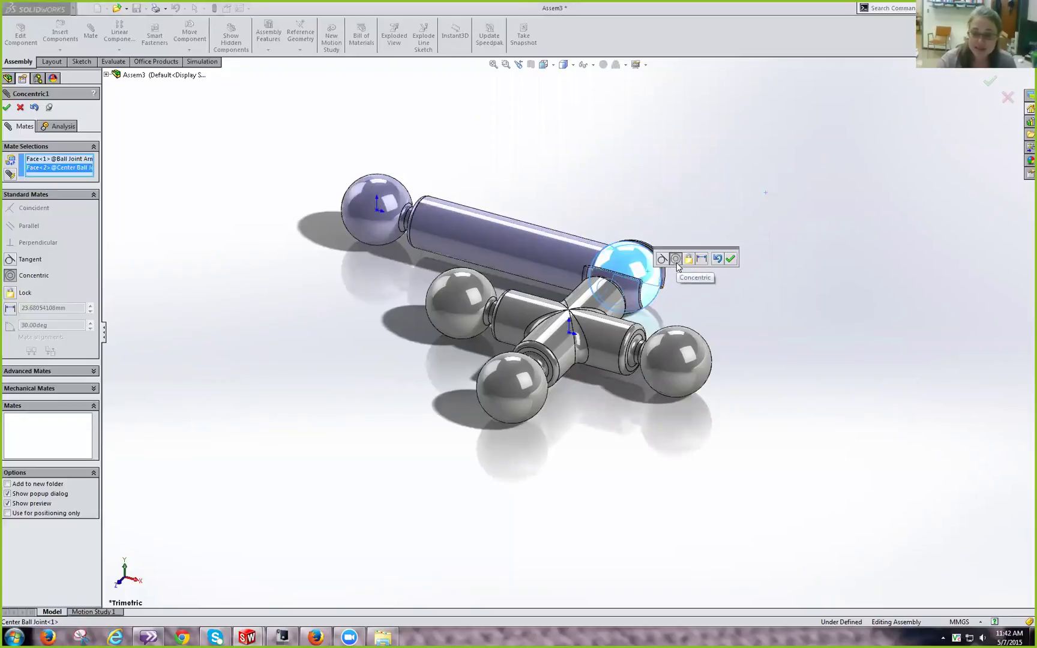
{"action": "left_click", "coordinate": [730, 259]}
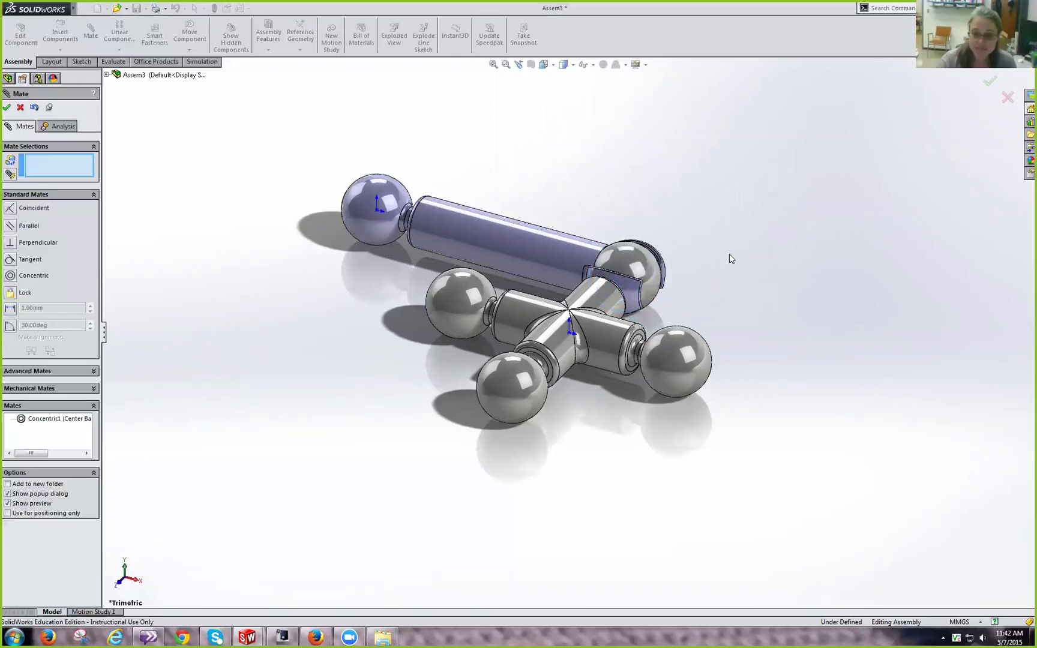
{"action": "left_click", "coordinate": [7, 108]}
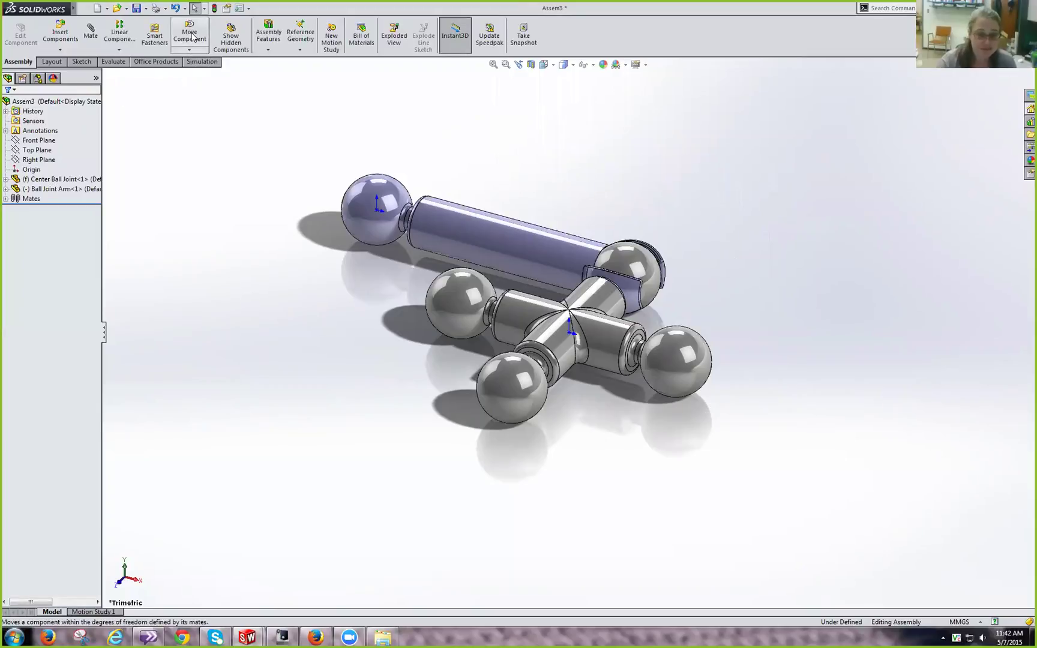
- Swing the mated arm upright and out to the upper right around its ball
{"action": "left_click", "coordinate": [191, 36]}
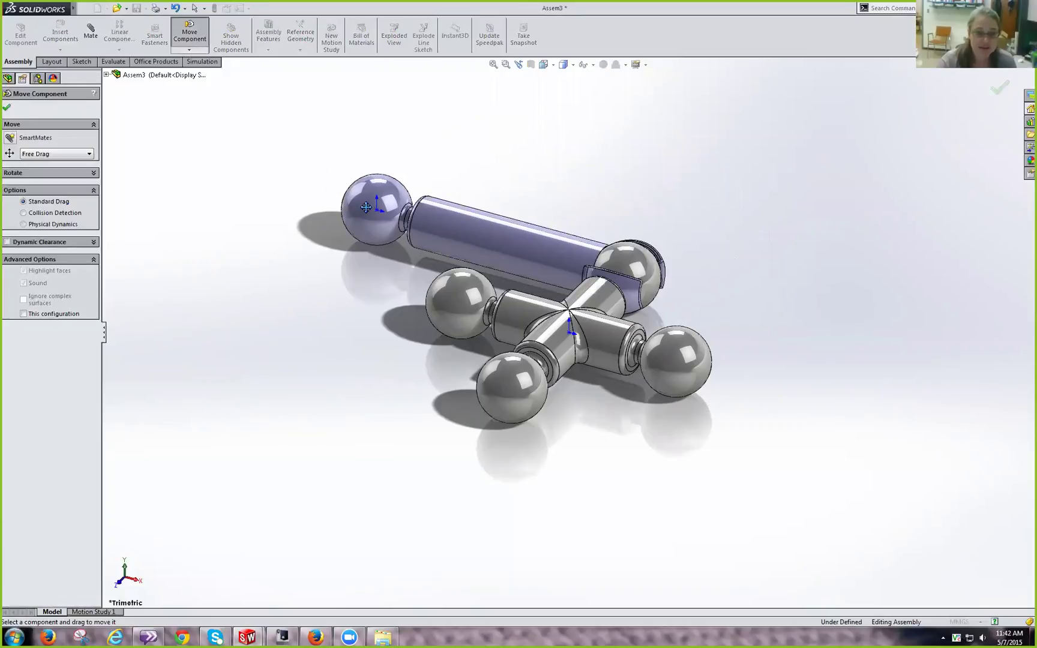
{"action": "left_click_drag", "start_coordinate": [365, 207], "coordinate": [647, 116]}
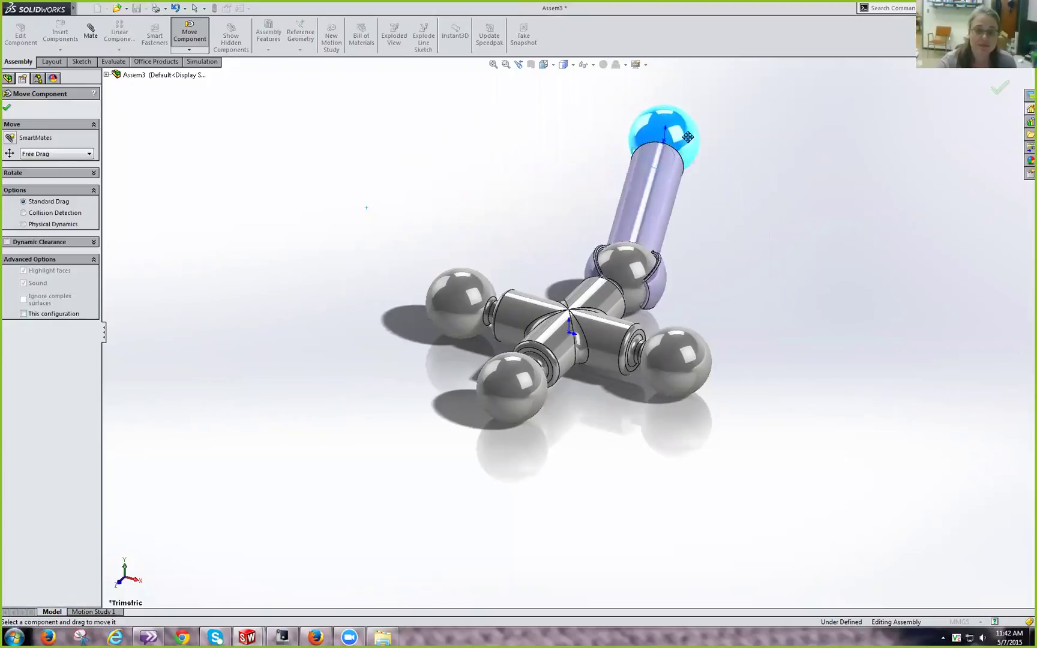
{"action": "left_click_drag", "start_coordinate": [688, 138], "coordinate": [718, 154]}
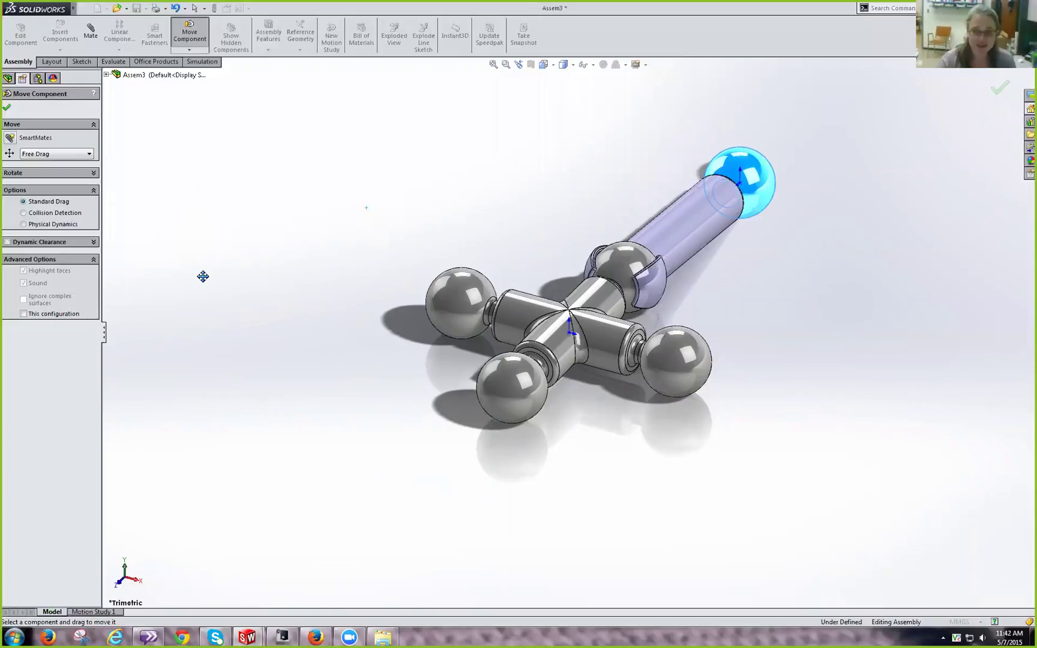
{"action": "left_click", "coordinate": [7, 109]}
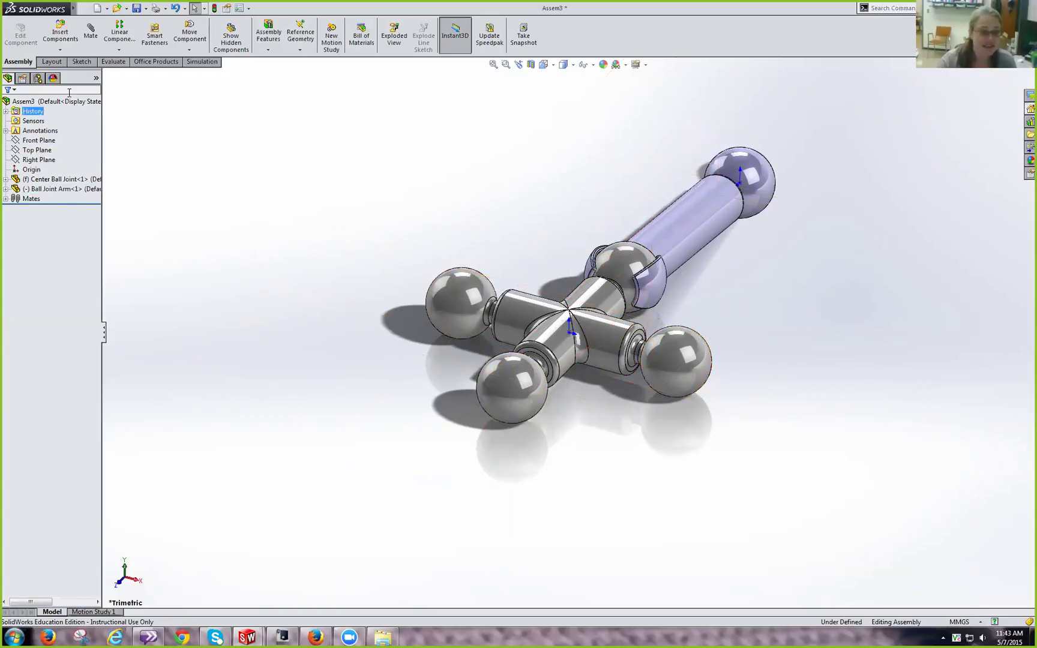
- Insert a second Ball Joint Arm.SLDPRT and place it beside the center joint
{"action": "left_click", "coordinate": [53, 37]}
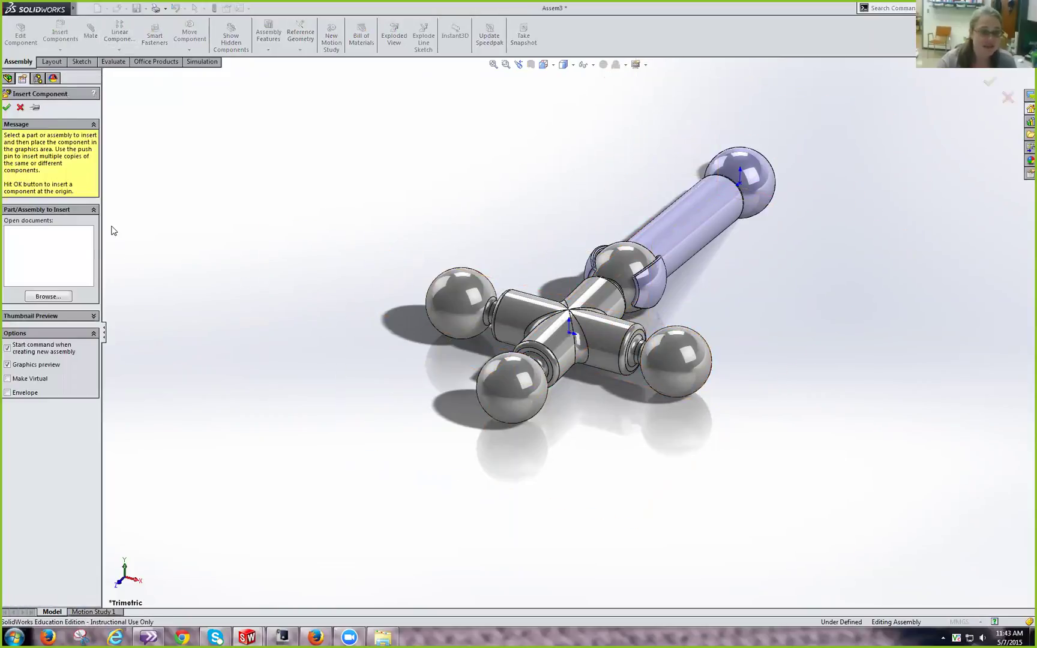
{"action": "left_click", "coordinate": [51, 296]}
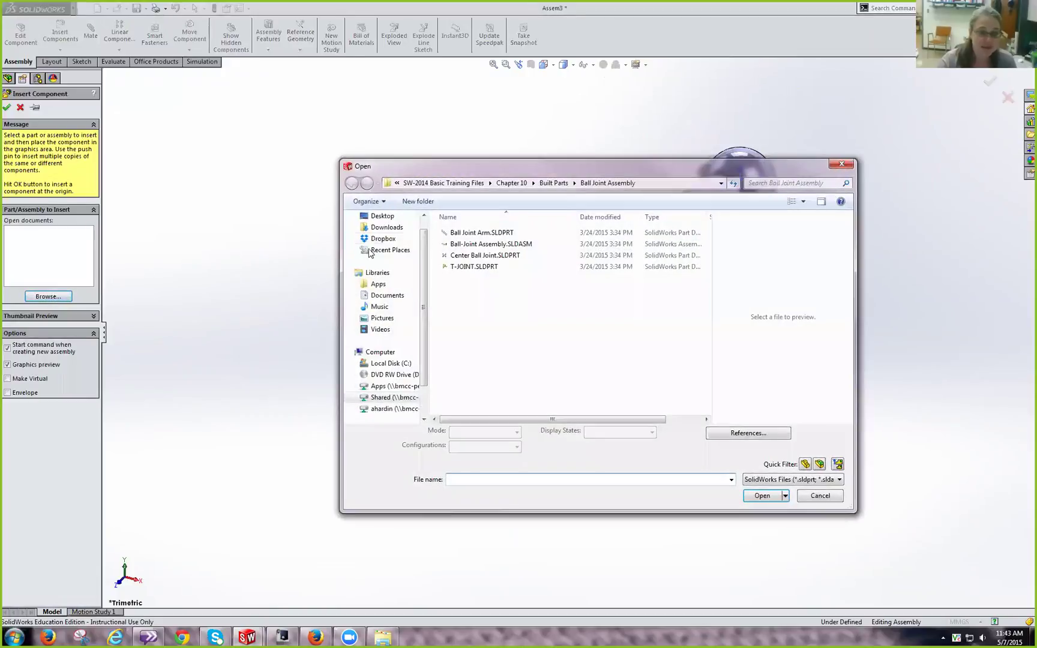
{"action": "left_click", "coordinate": [479, 234]}
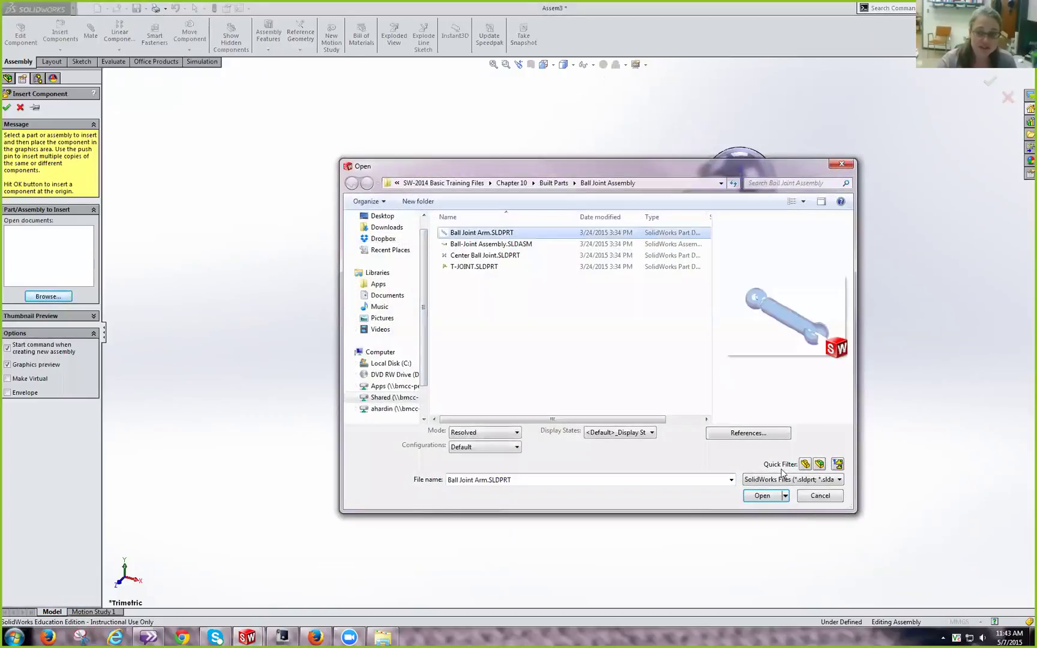
{"action": "left_click", "coordinate": [762, 496]}
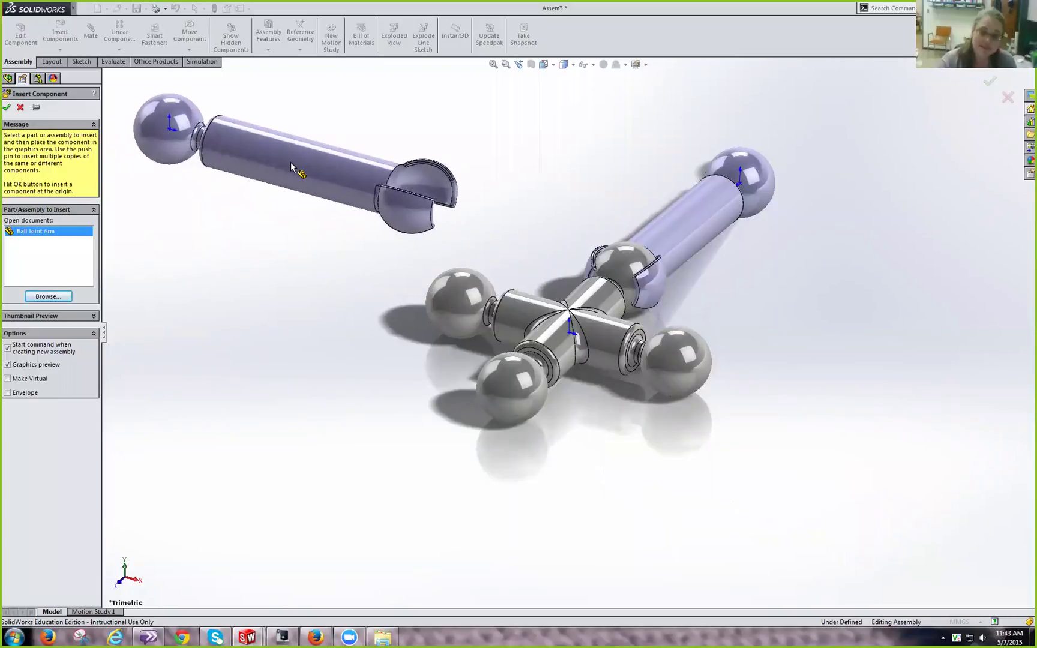
{"action": "left_click", "coordinate": [291, 162]}
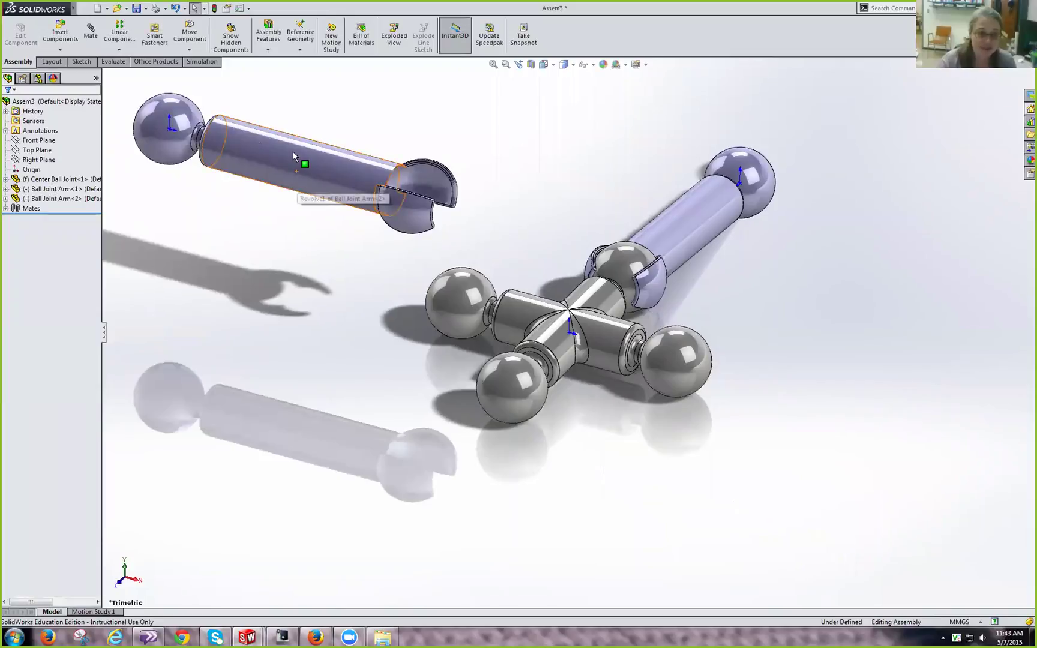
- Seat Ball Joint Arm<2>'s socket concentrically on the center joint's left ball as Concentric2
{"action": "left_click", "coordinate": [91, 33]}
{"action": "left_click", "coordinate": [425, 178]}
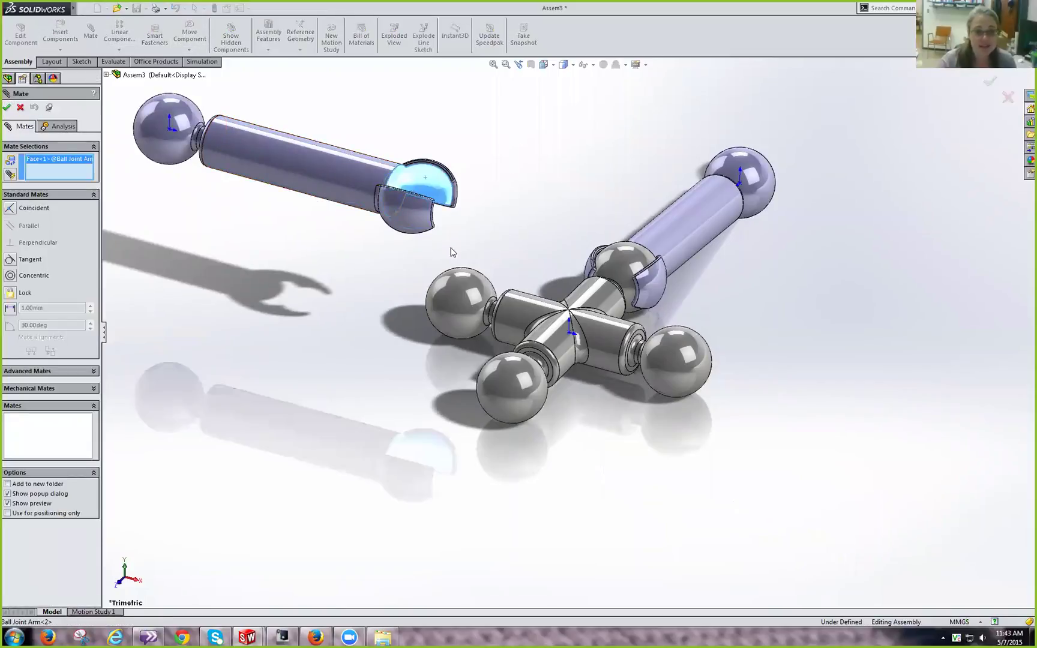
{"action": "left_click", "coordinate": [458, 270]}
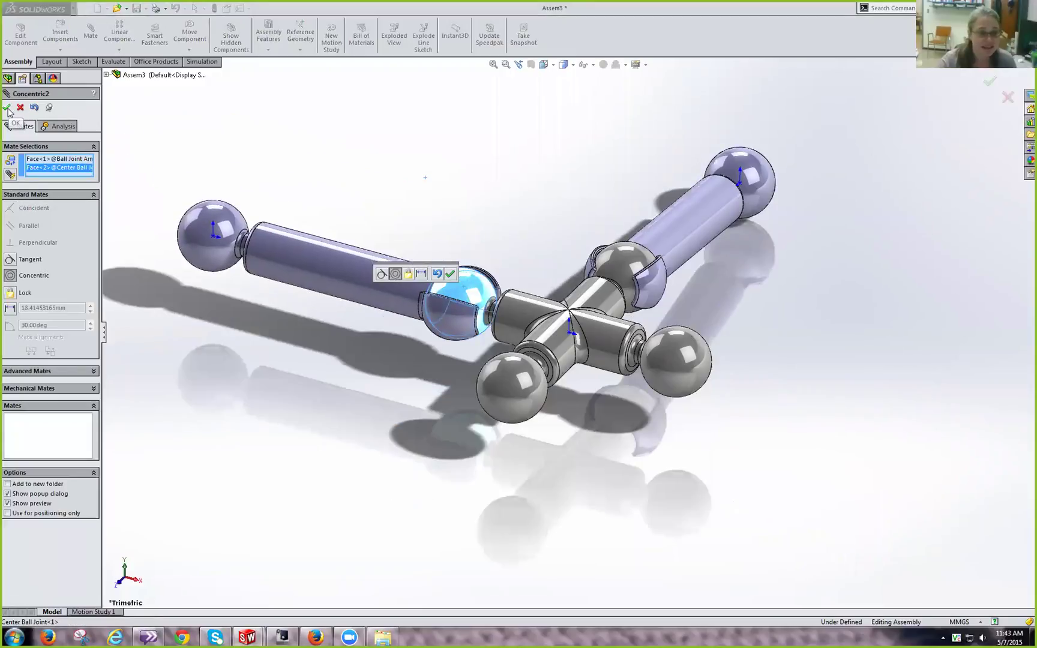
{"action": "left_click", "coordinate": [450, 274]}
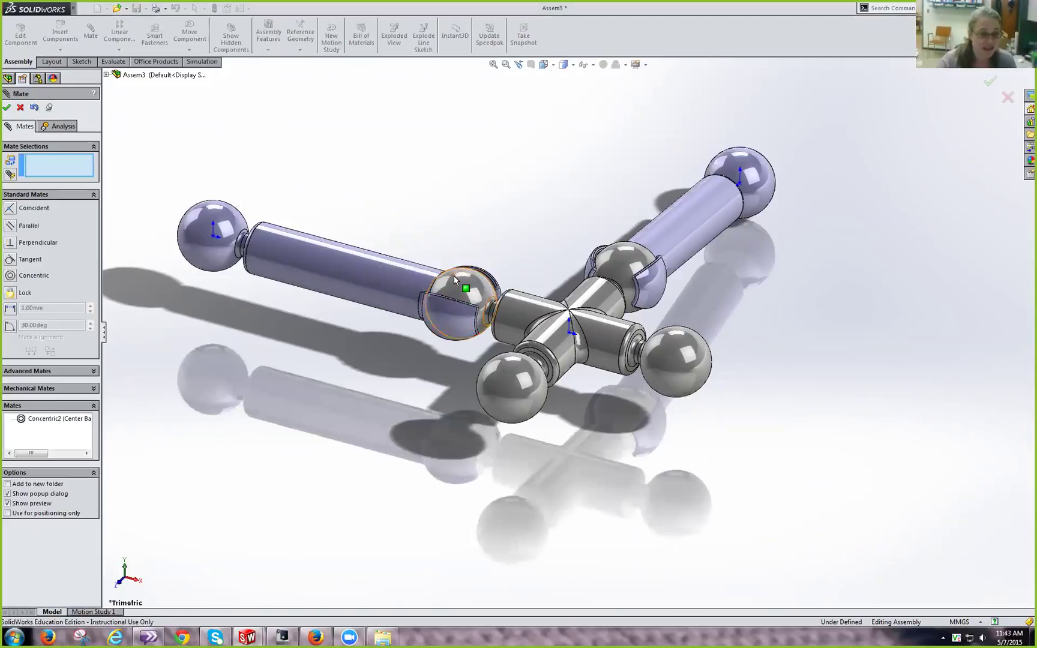
{"action": "left_click", "coordinate": [36, 275]}
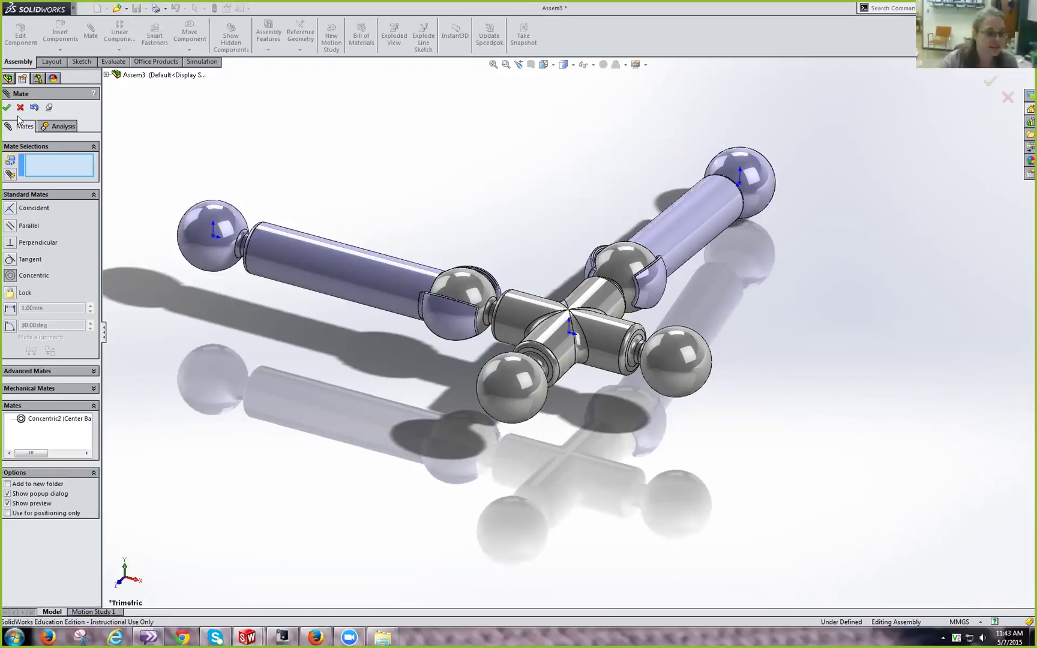
{"action": "left_click", "coordinate": [6, 108]}
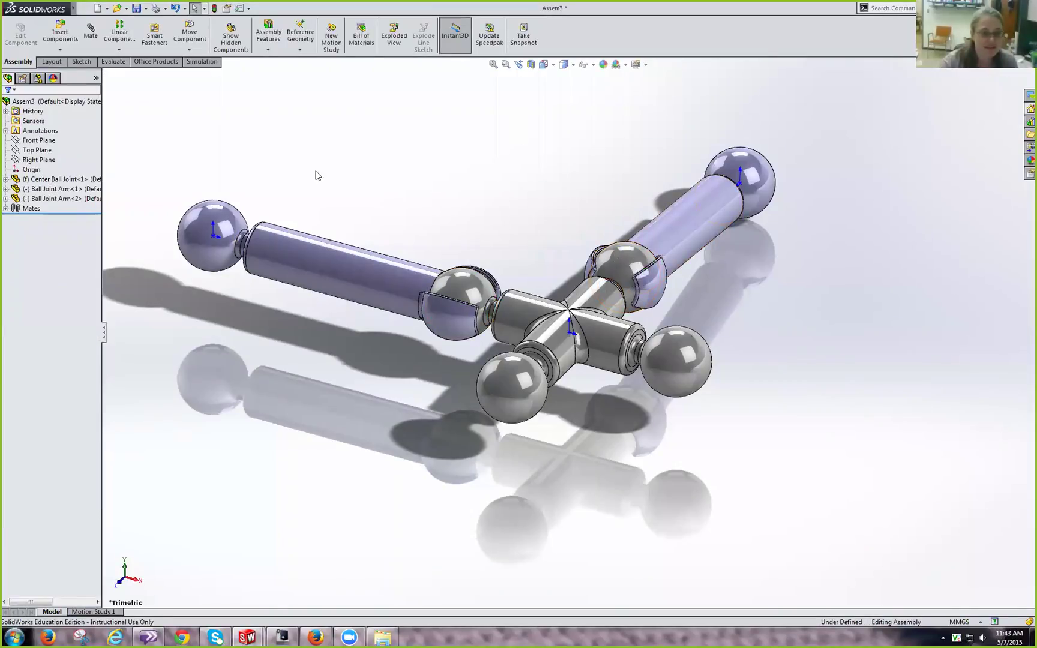
- Expand the Mates folder and inspect which parts Concentric1 connects
{"action": "left_click", "coordinate": [6, 208]}
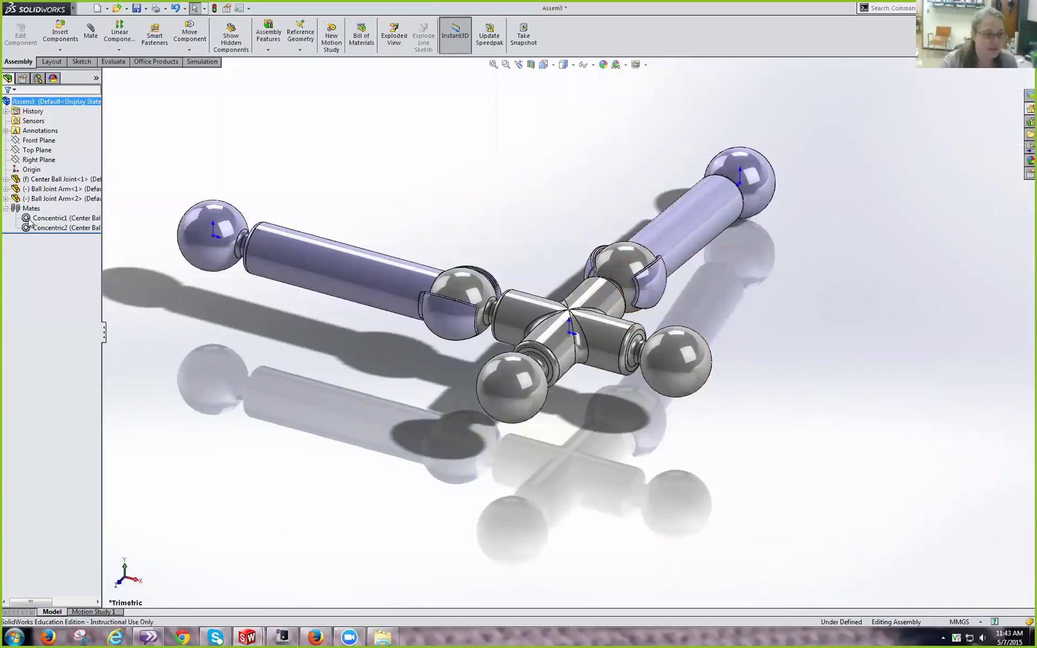
{"action": "left_click", "coordinate": [30, 219]}
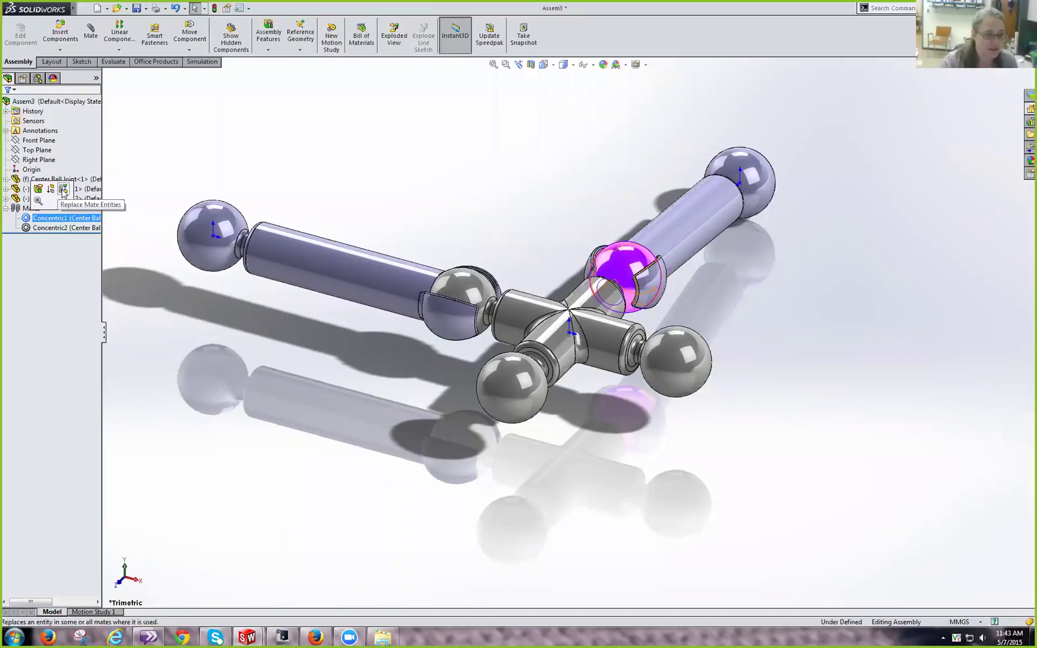
{"action": "left_click", "coordinate": [242, 346]}
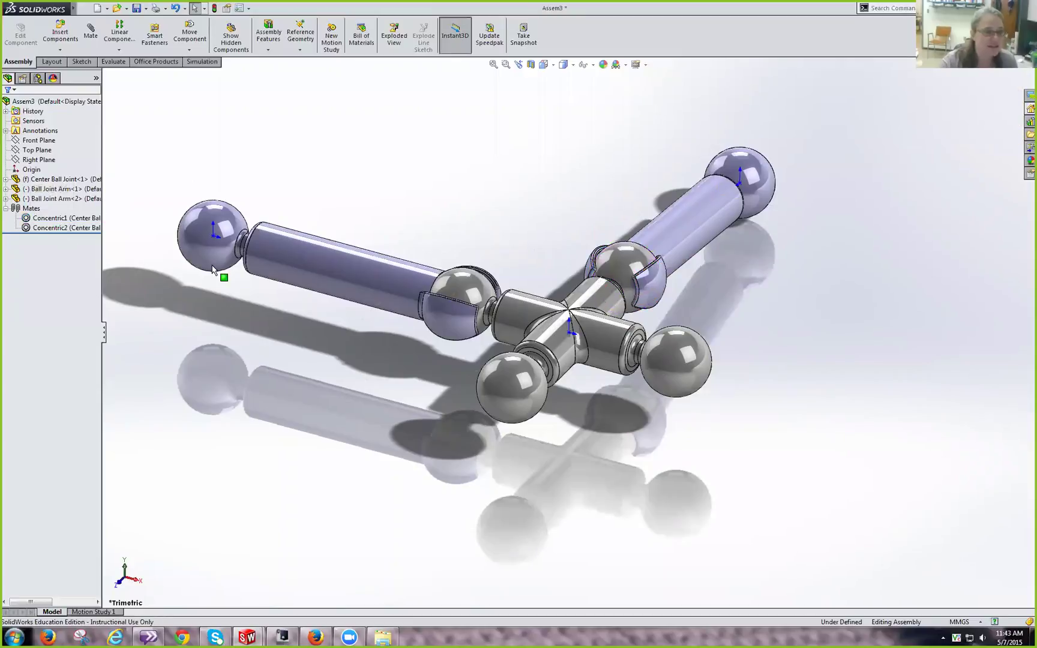
- Insert a third Ball Joint Arm.SLDPRT and place it below the center joint
{"action": "left_click", "coordinate": [59, 34]}
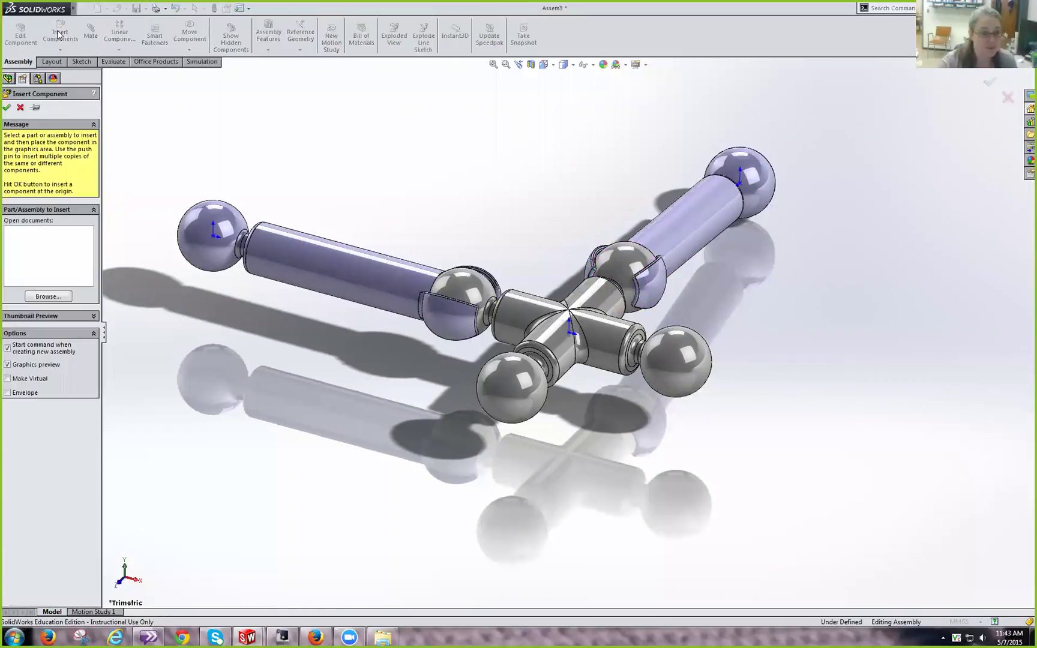
{"action": "left_click", "coordinate": [48, 296]}
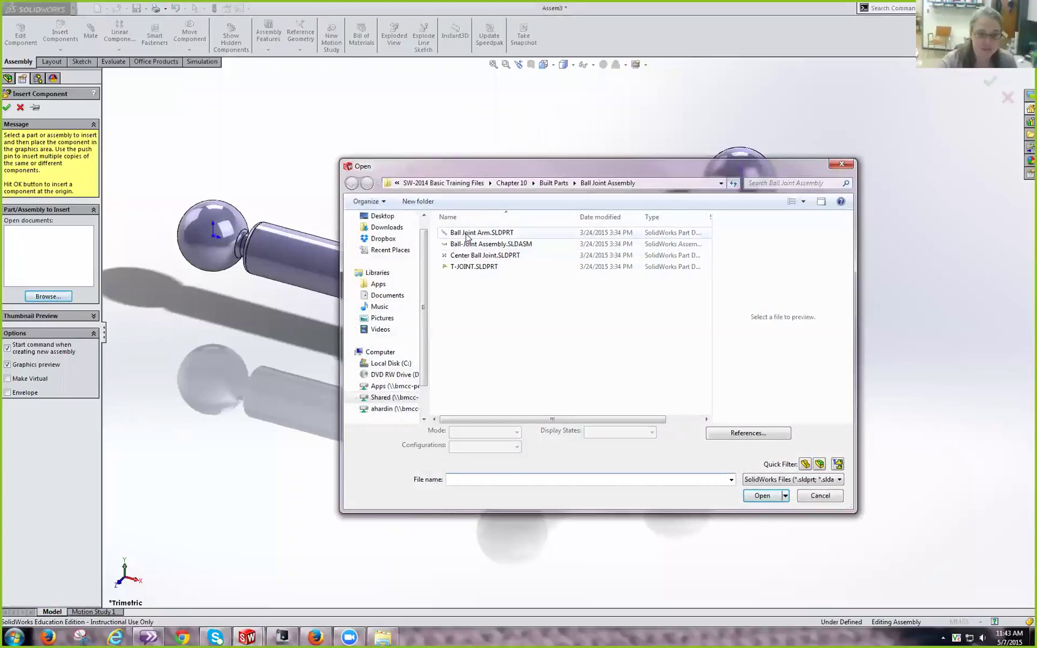
{"action": "left_click", "coordinate": [467, 234]}
{"action": "left_click", "coordinate": [768, 498]}
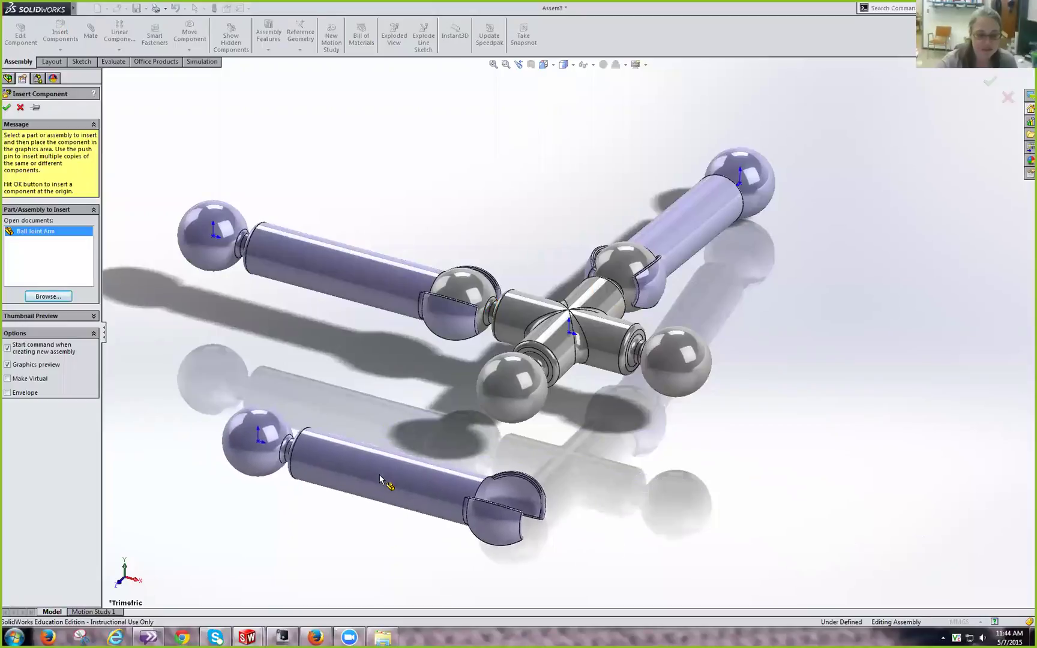
{"action": "left_click", "coordinate": [380, 474]}
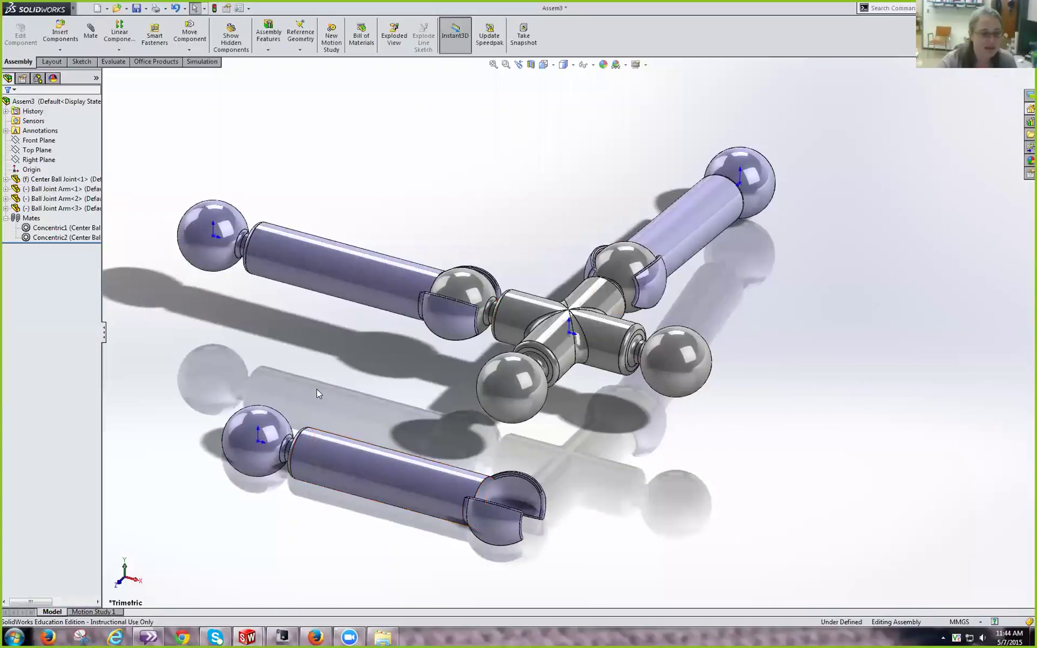
- Mate the third arm's socket concentric to the center joint's front ball (Concentric3)
{"action": "left_click", "coordinate": [90, 30]}
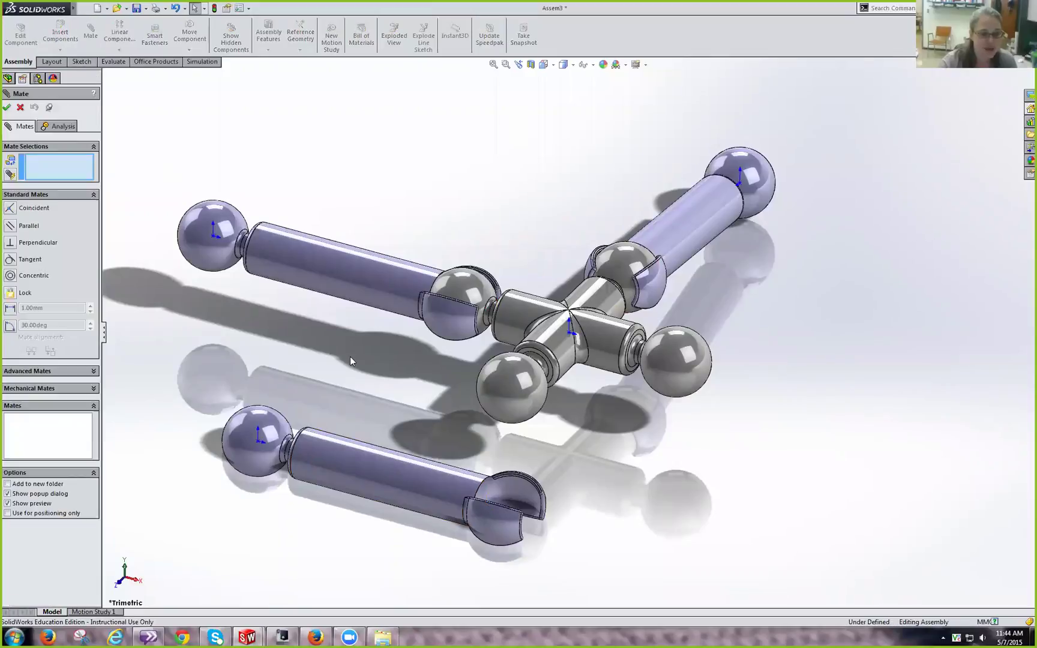
{"action": "left_click", "coordinate": [506, 493]}
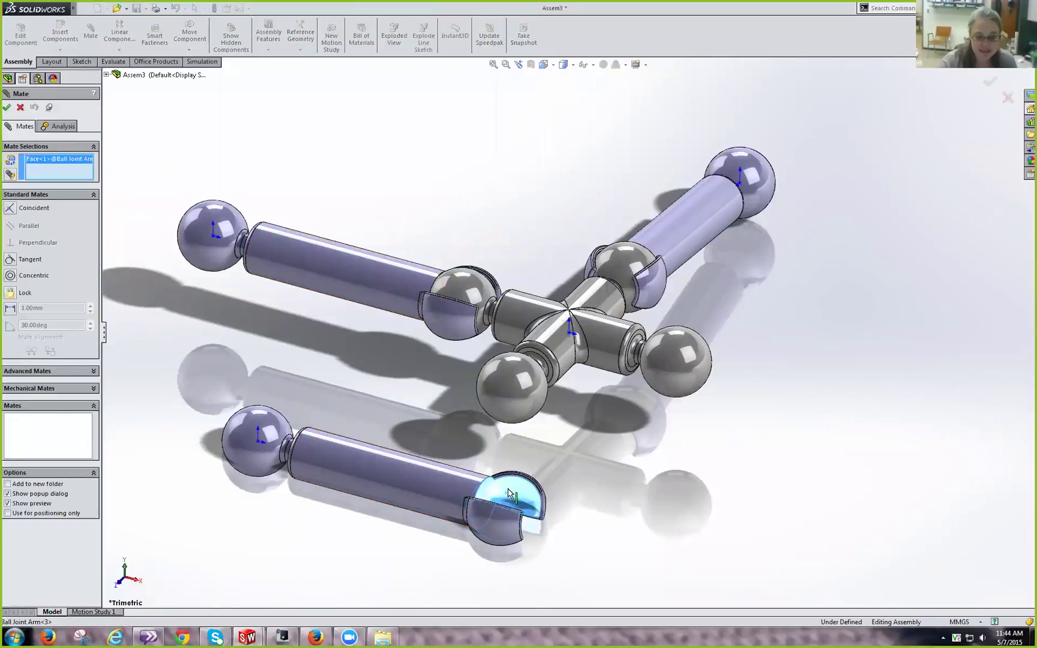
{"action": "left_click", "coordinate": [507, 395]}
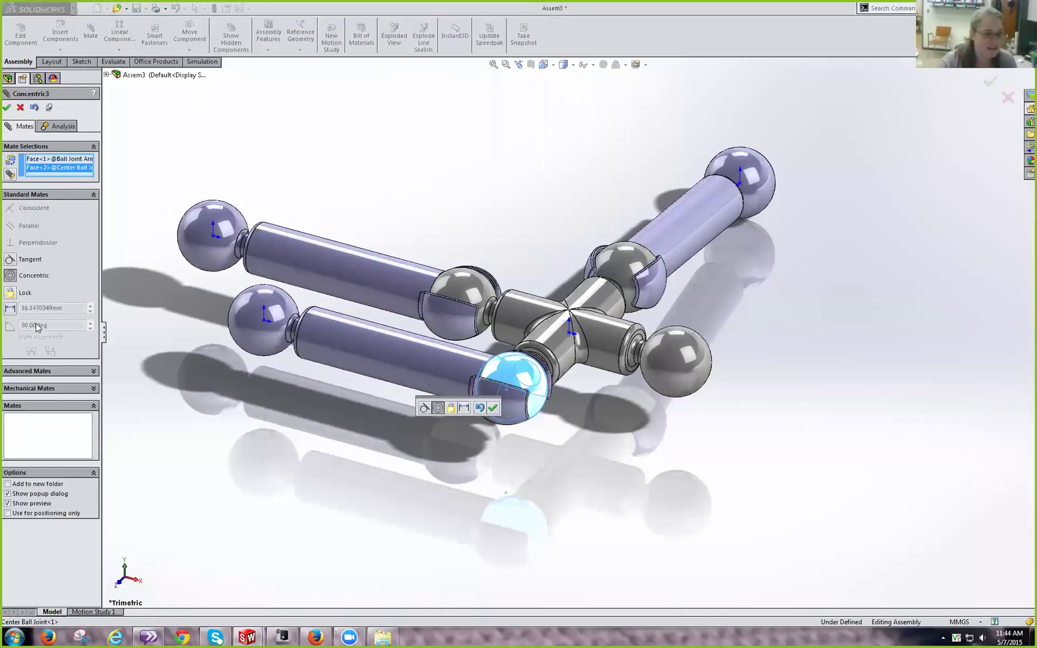
{"action": "left_click", "coordinate": [492, 407]}
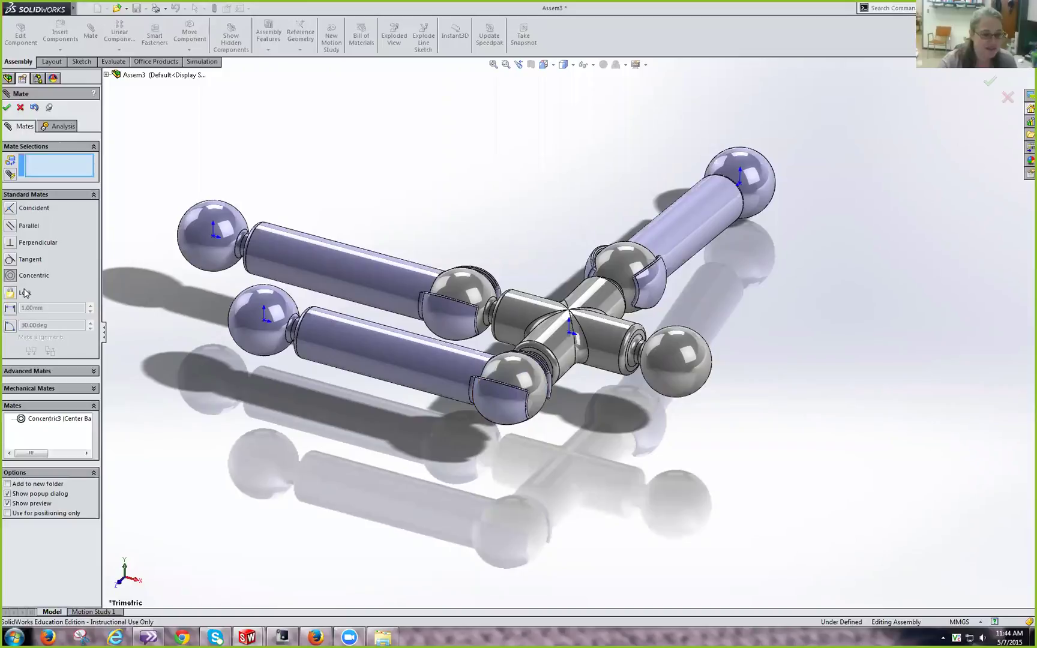
{"action": "left_click", "coordinate": [7, 108]}
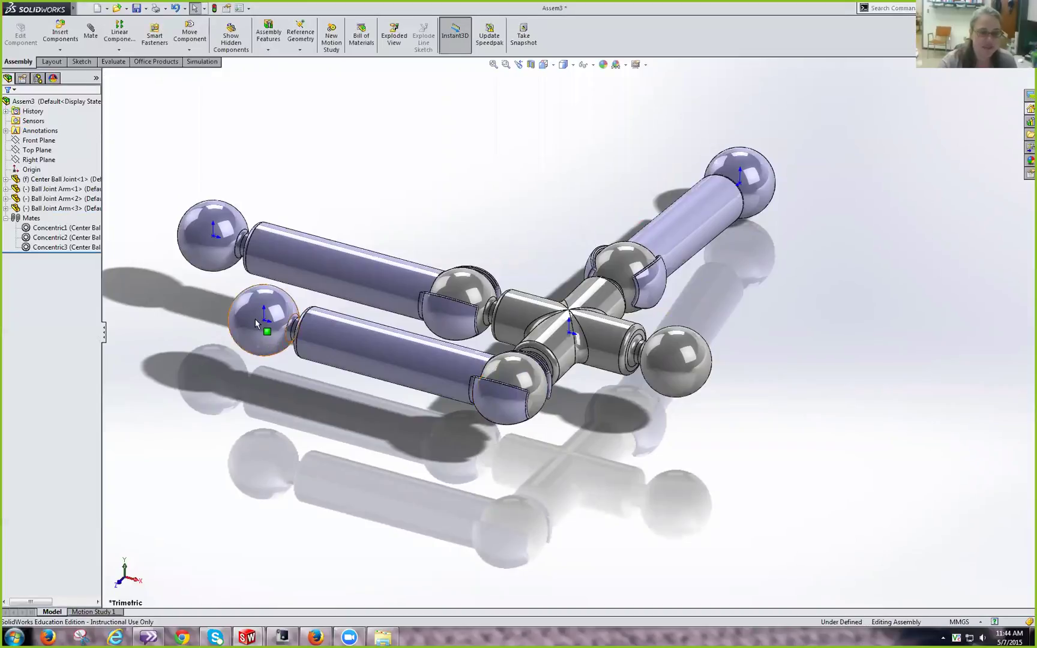
- Drag the third arm to swing it out toward the front
{"action": "left_click", "coordinate": [188, 33]}
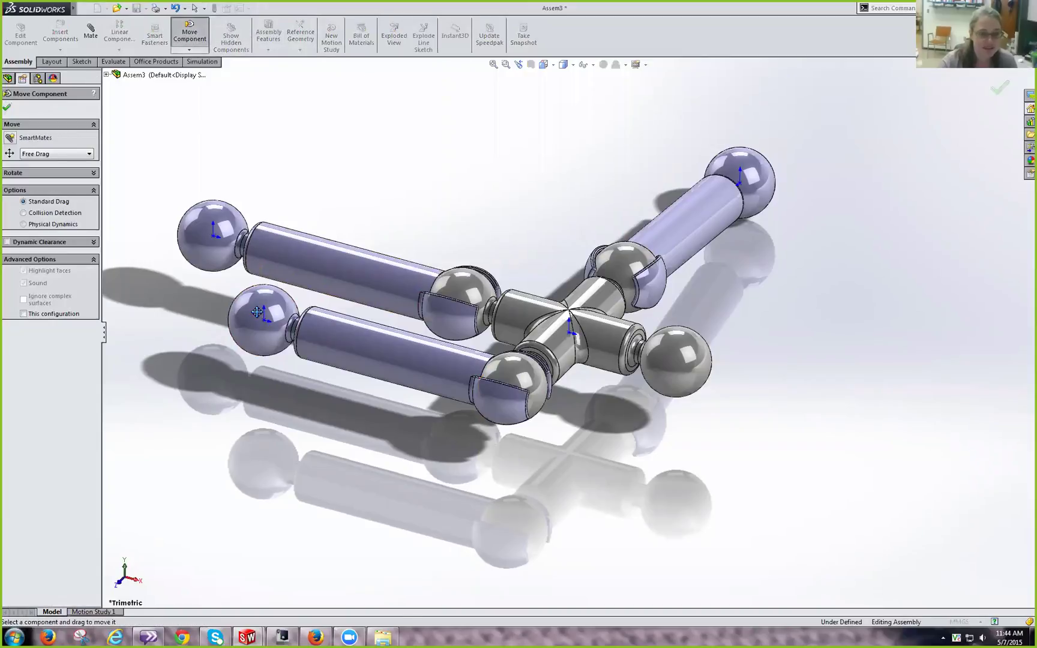
{"action": "left_click_drag", "start_coordinate": [257, 317], "coordinate": [430, 518]}
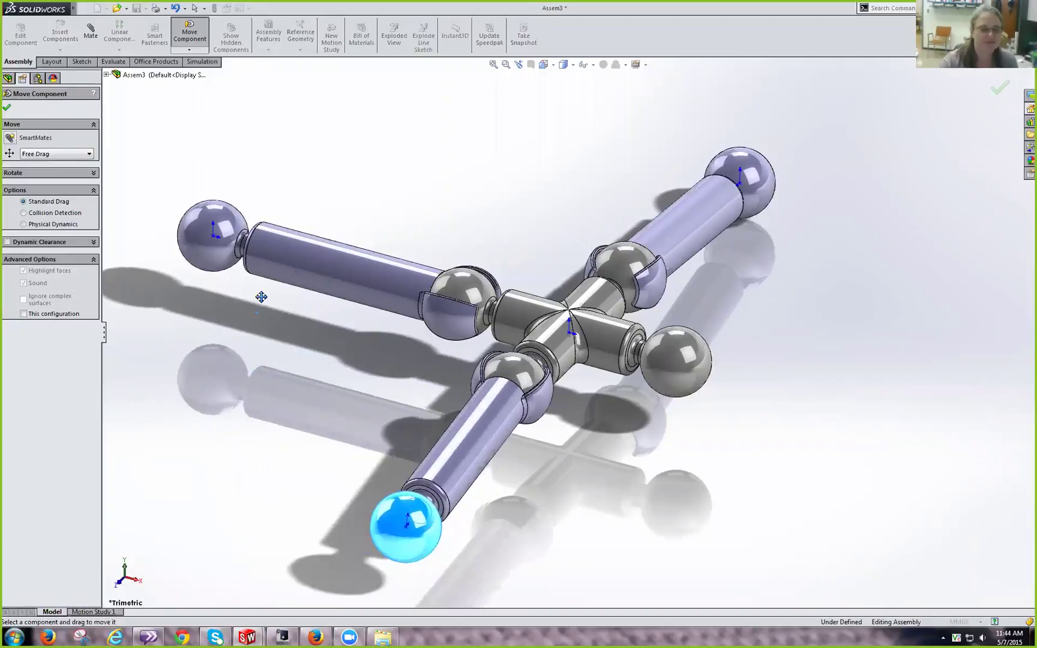
{"action": "left_click", "coordinate": [7, 109]}
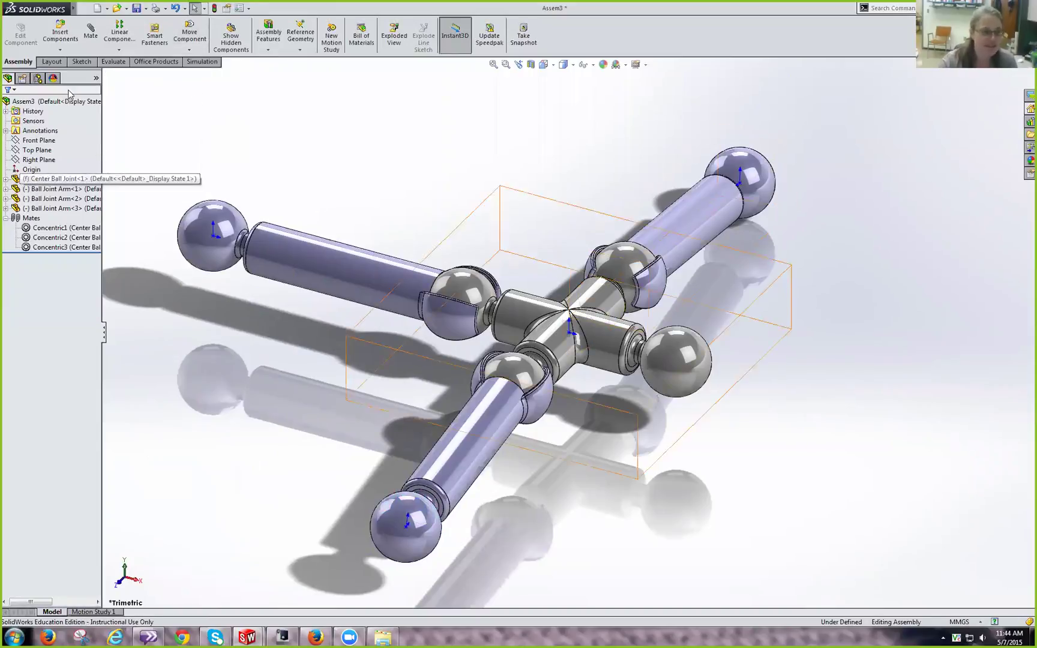
- Insert a fourth Ball Joint Arm.SLDPRT and place it in the assembly
{"action": "left_click", "coordinate": [60, 33]}
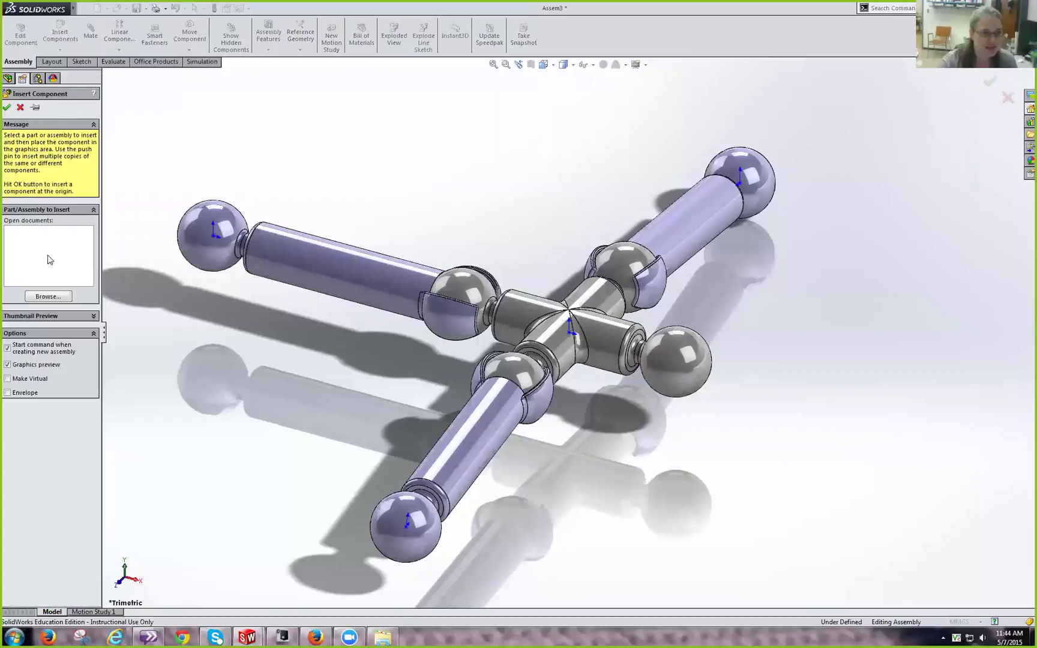
{"action": "left_click", "coordinate": [48, 296]}
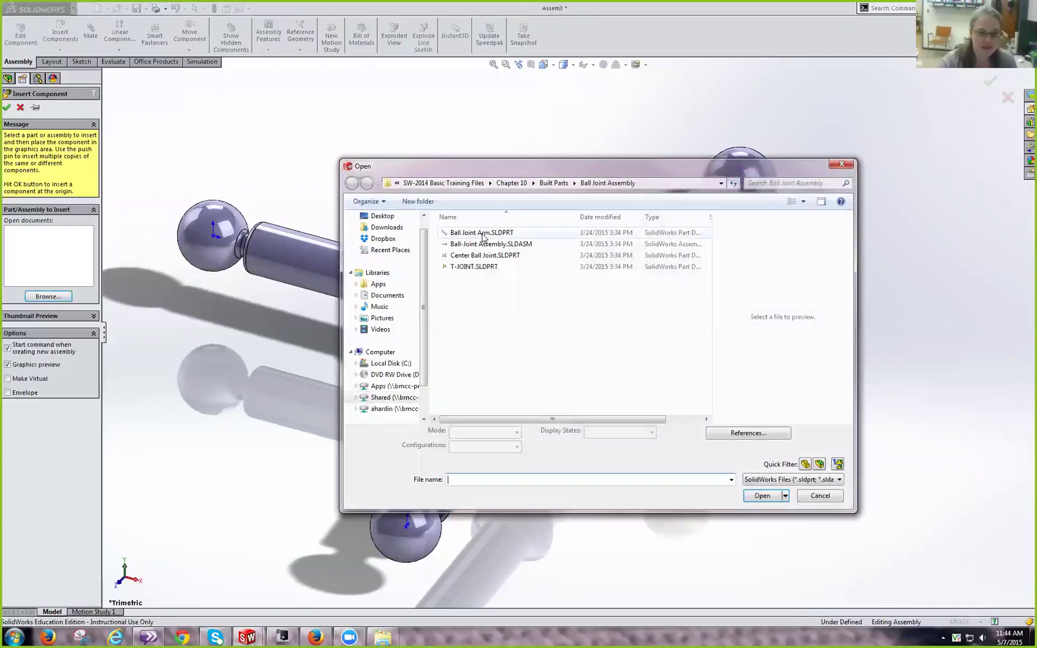
{"action": "left_click", "coordinate": [483, 234]}
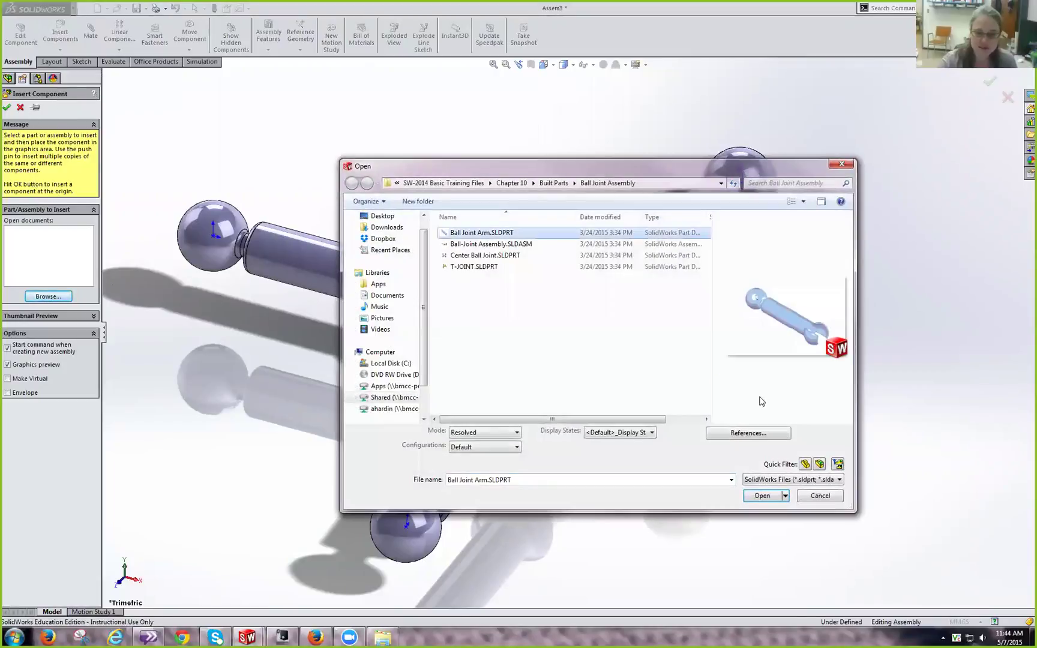
{"action": "left_click", "coordinate": [761, 495]}
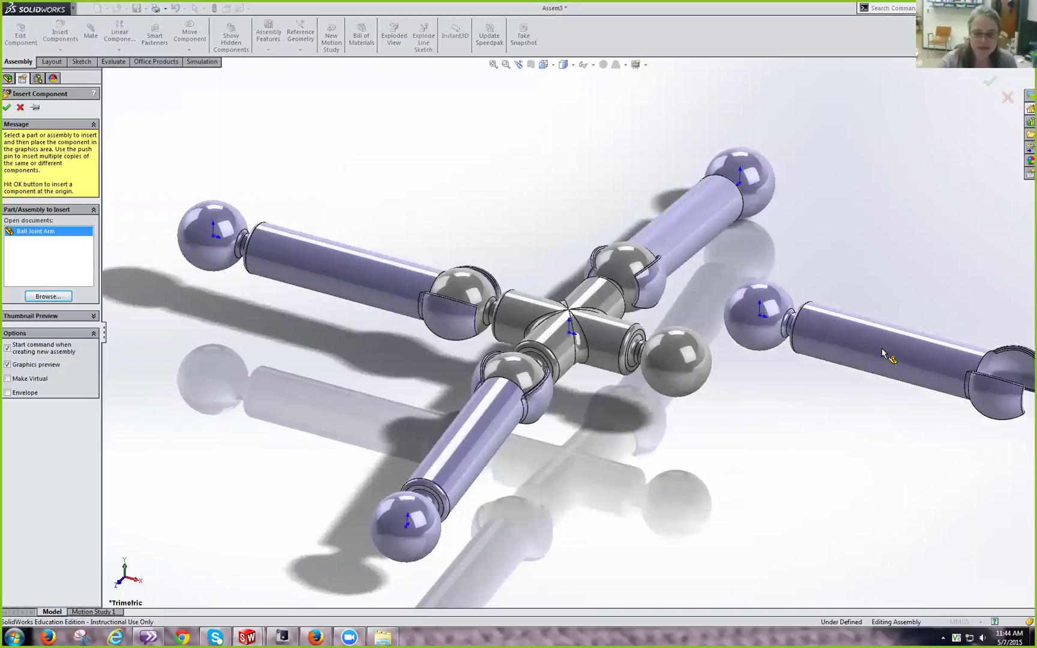
{"action": "left_click", "coordinate": [851, 329]}
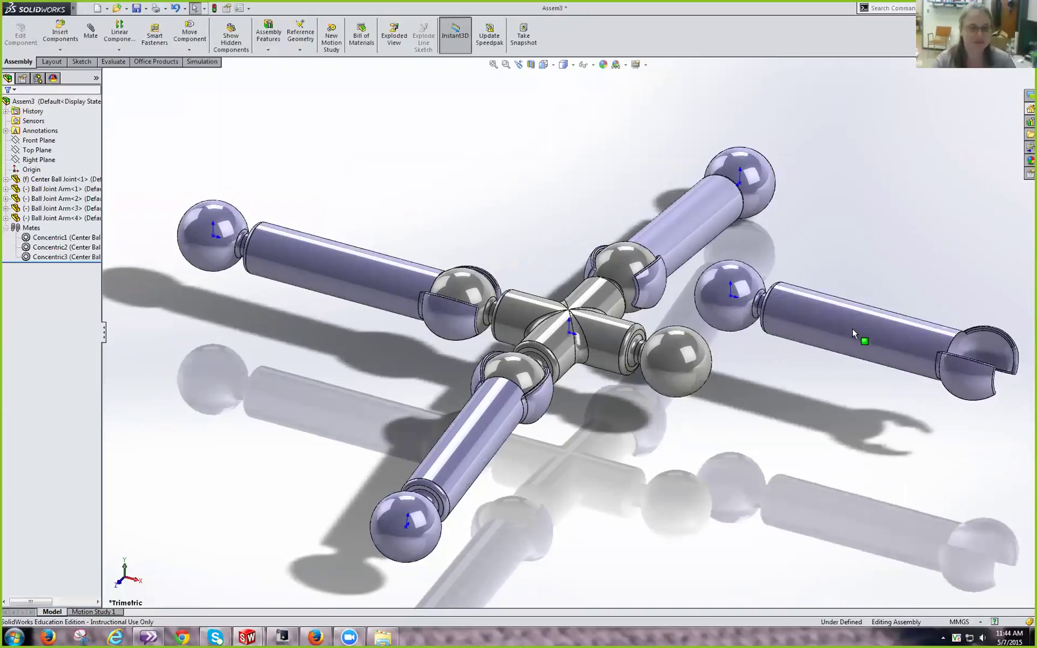
- Mate the fourth arm's socket concentric to the center ball (Concentric4), then swing it right
{"action": "left_click", "coordinate": [90, 31]}
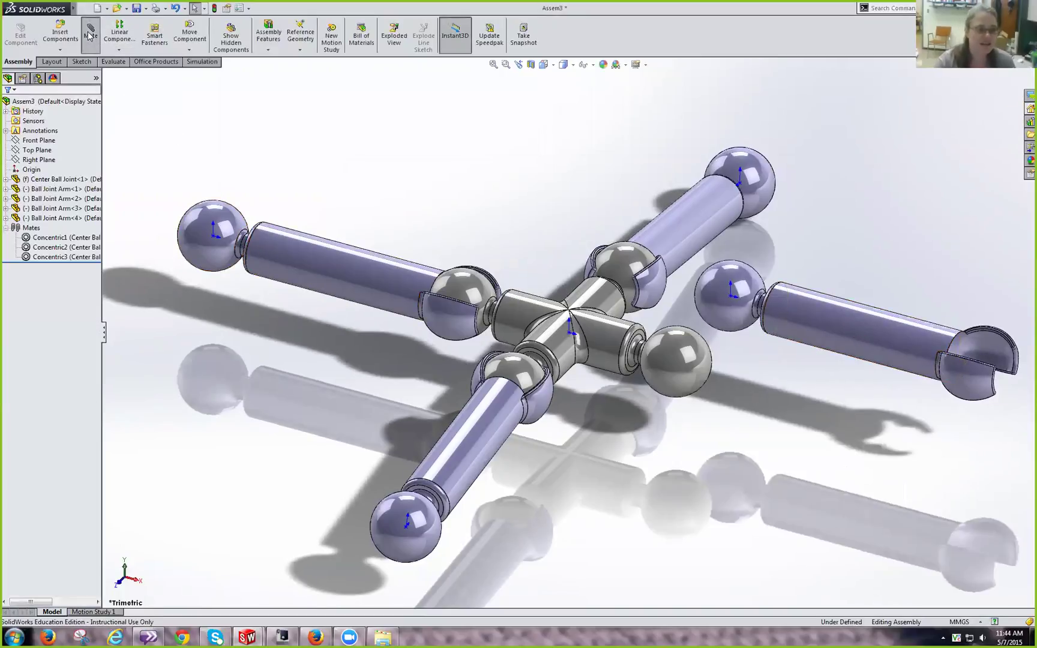
{"action": "left_click", "coordinate": [980, 353]}
{"action": "left_click", "coordinate": [691, 373]}
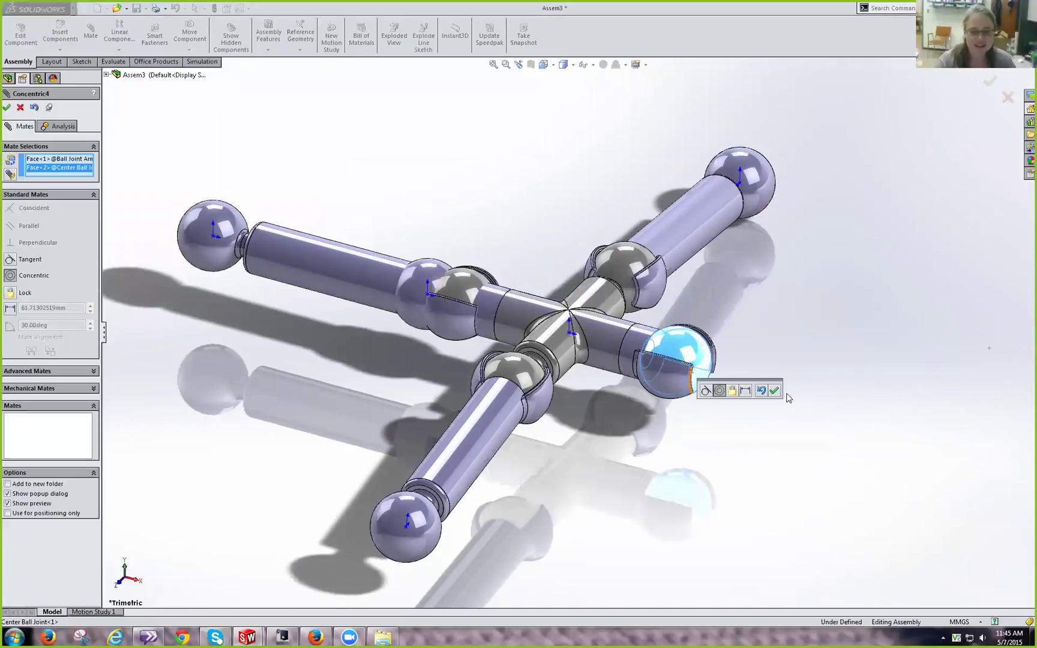
{"action": "left_click", "coordinate": [774, 390]}
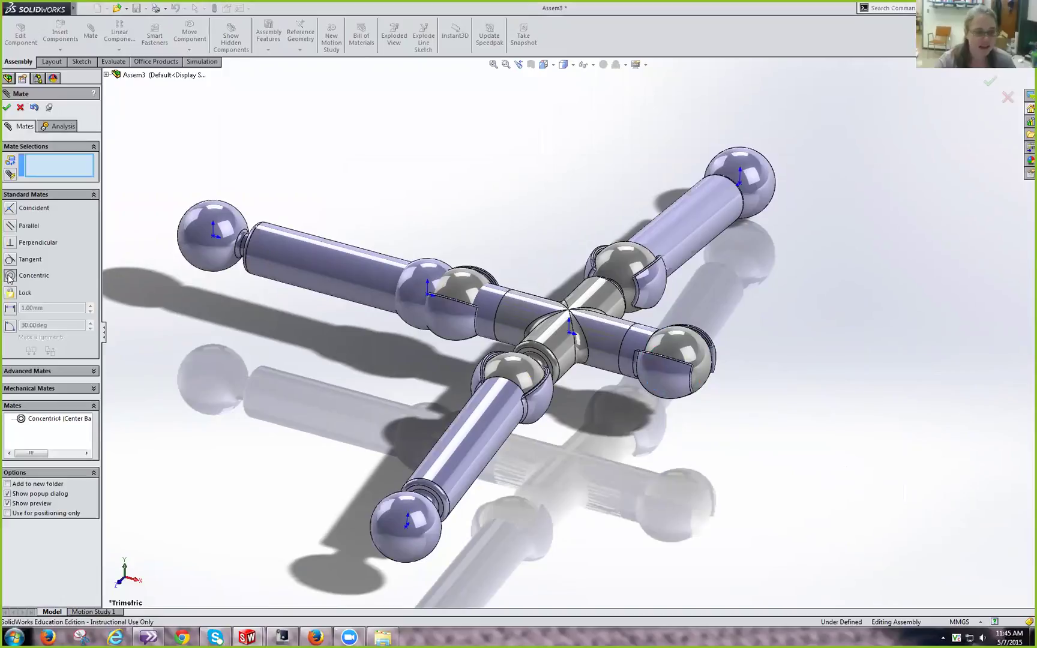
{"action": "left_click", "coordinate": [7, 107]}
{"action": "left_click", "coordinate": [193, 32]}
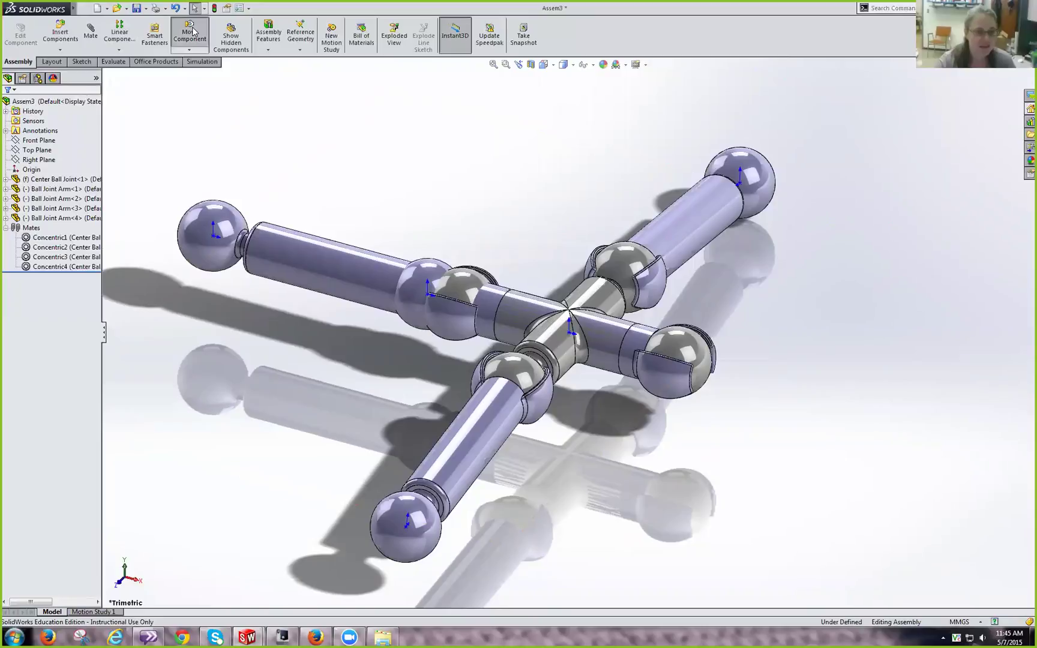
{"action": "left_click_drag", "start_coordinate": [421, 288], "coordinate": [975, 370]}
- Fit the view and drag the four arms around the hub into a folded pose
{"action": "left_click", "coordinate": [9, 109]}
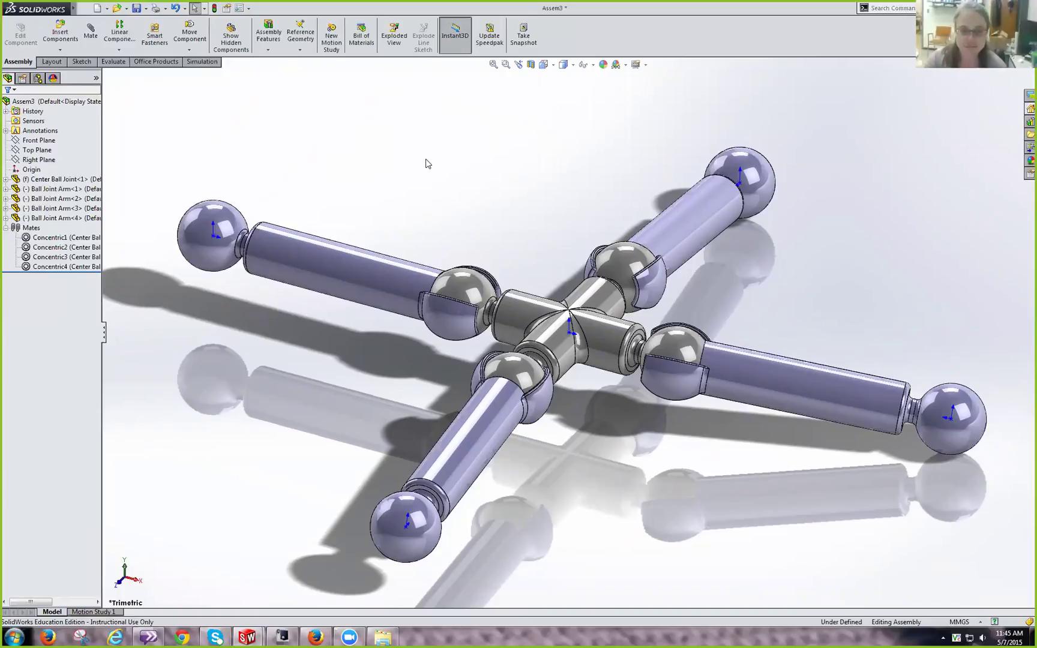
{"action": "key", "text": "f"}
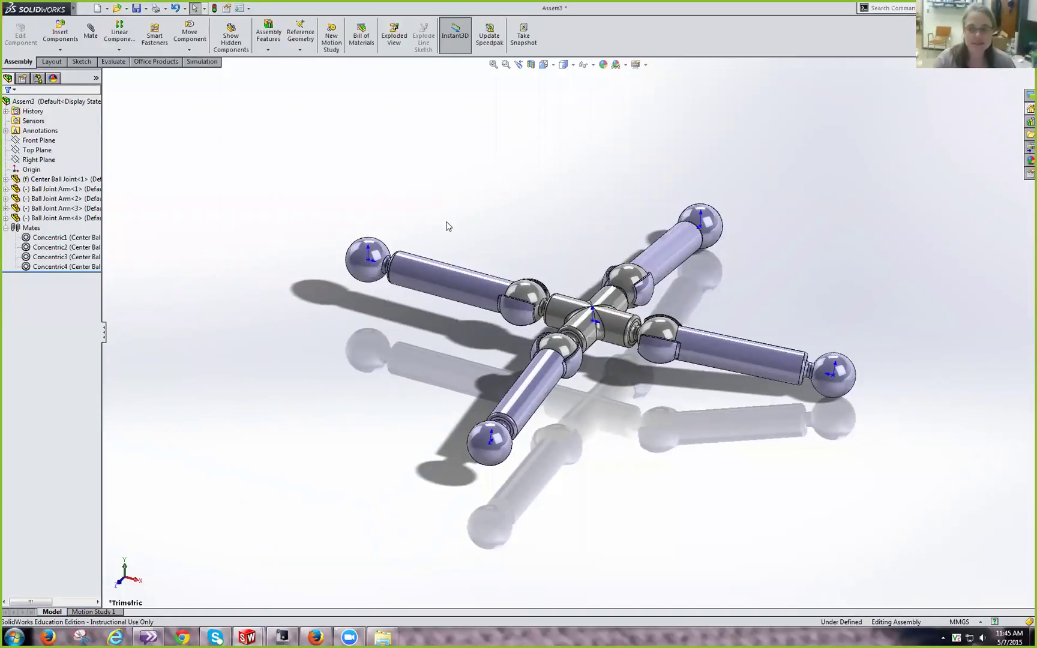
{"action": "left_click", "coordinate": [189, 36]}
{"action": "left_click_drag", "start_coordinate": [469, 436], "coordinate": [351, 329]}
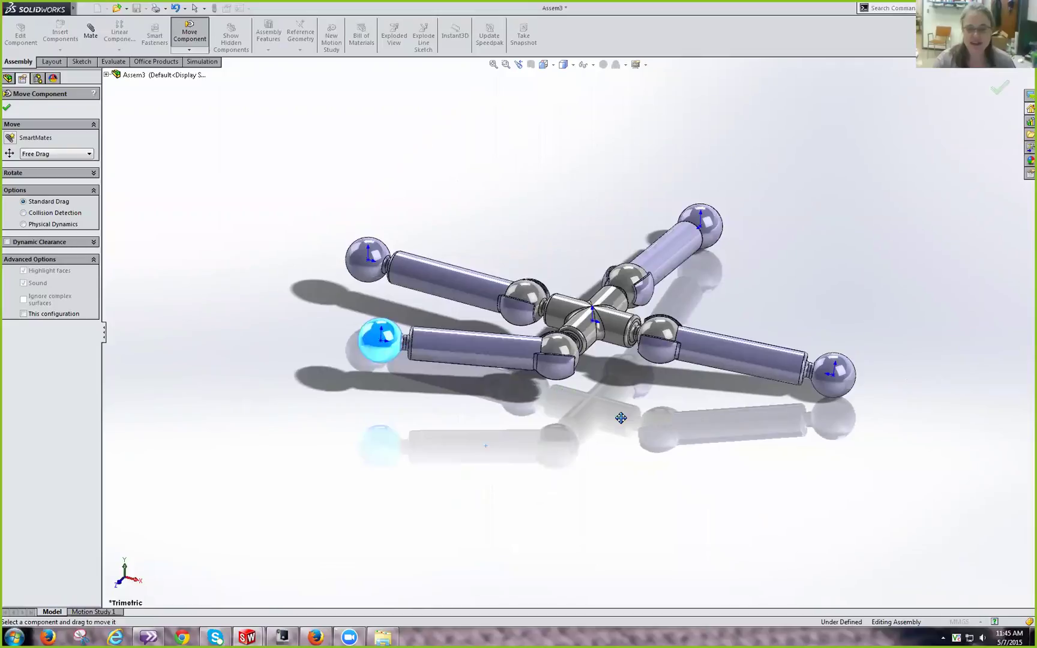
{"action": "left_click_drag", "start_coordinate": [716, 223], "coordinate": [783, 292]}
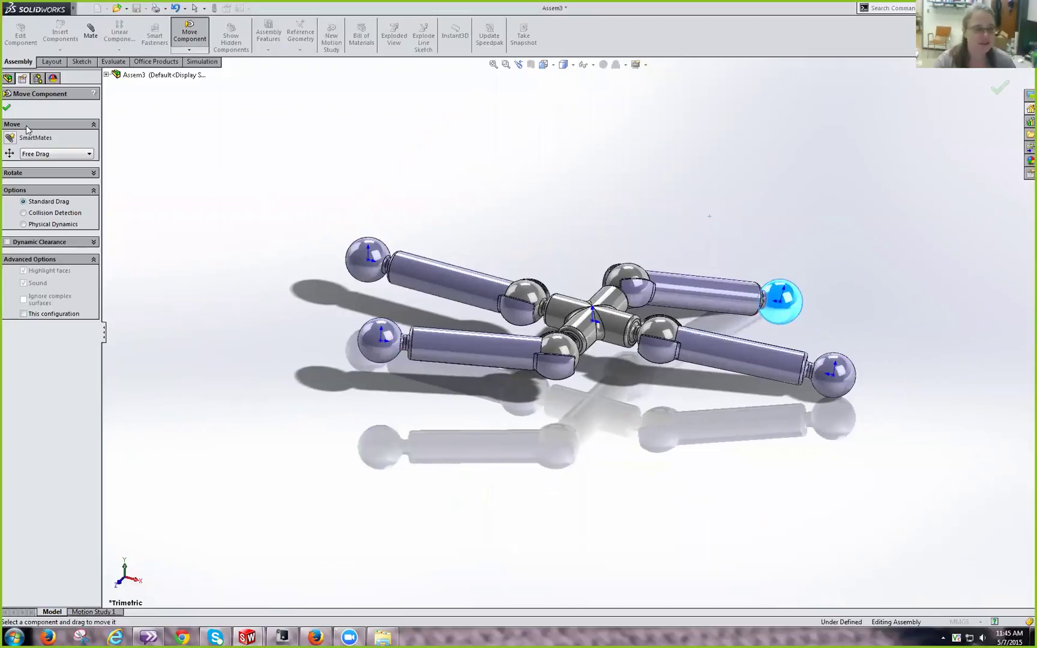
{"action": "left_click_drag", "start_coordinate": [363, 249], "coordinate": [389, 180]}
{"action": "left_click_drag", "start_coordinate": [379, 334], "coordinate": [391, 246]}
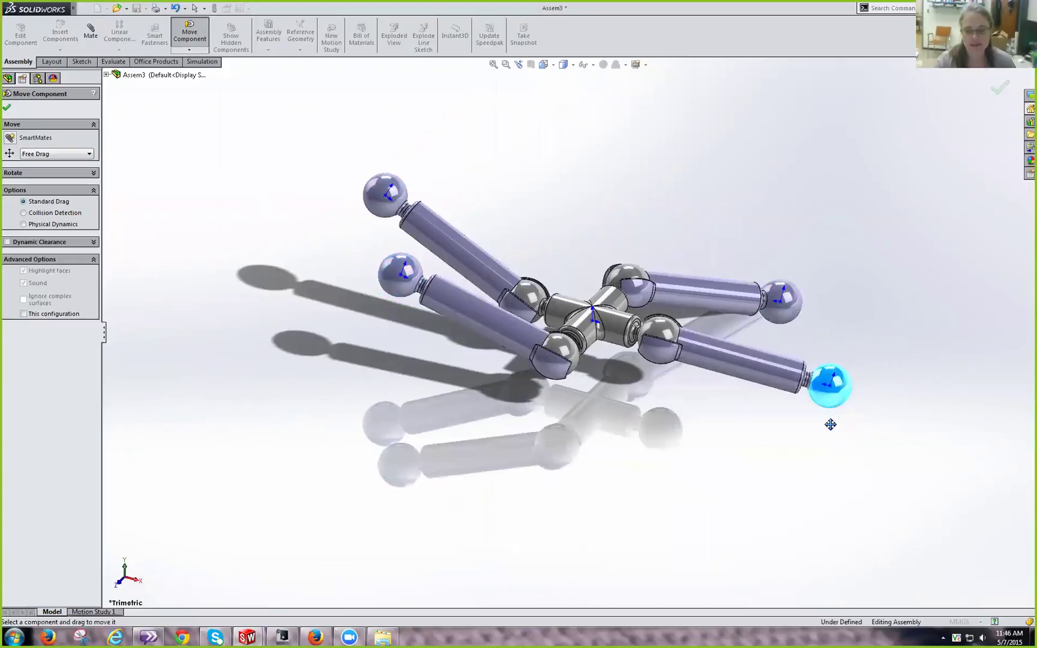
{"action": "left_click_drag", "start_coordinate": [831, 424], "coordinate": [809, 454]}
{"action": "left_click_drag", "start_coordinate": [789, 326], "coordinate": [781, 373]}
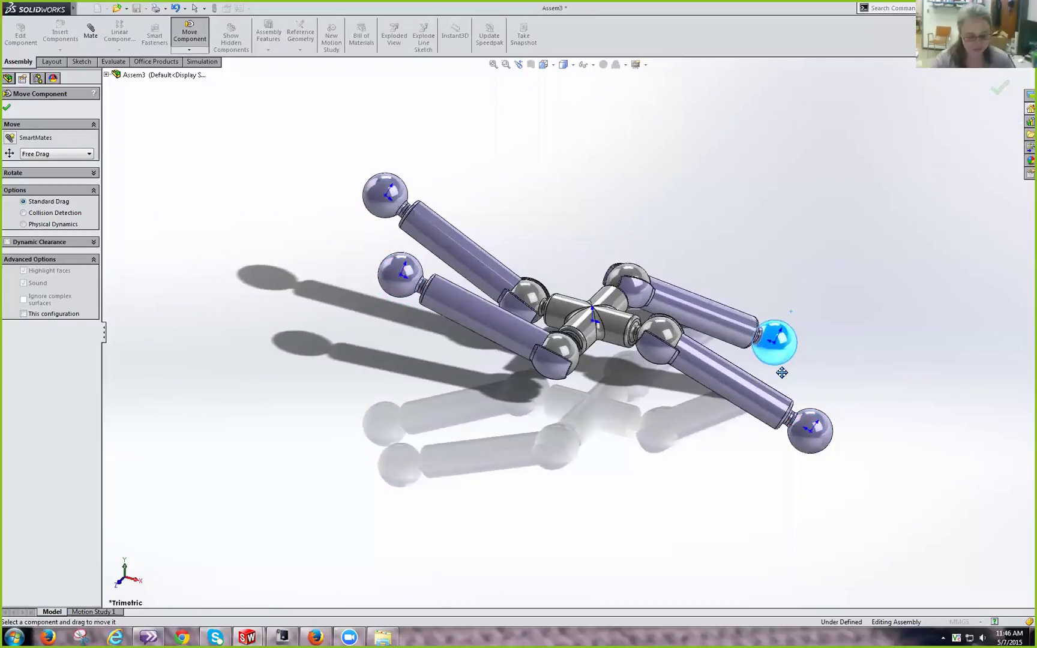
- Rotate and roll the view to inspect the folded arms around the hub
{"action": "key", "text": "ctrl+Right"}
{"action": "key", "text": "ctrl+Right"}
{"action": "key", "text": "ctrl+Right"}
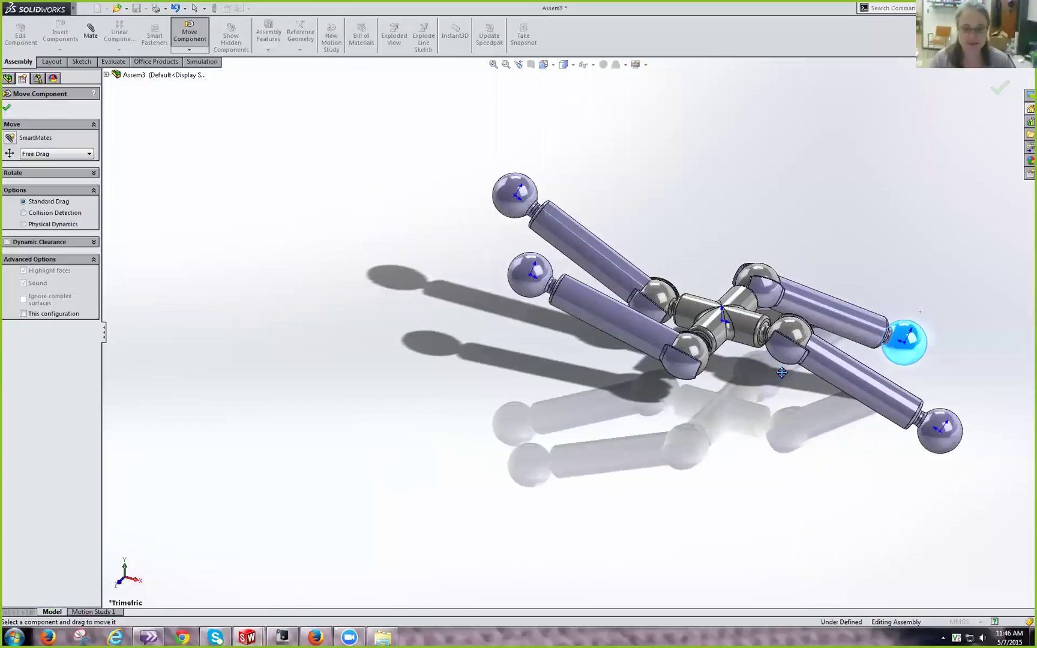
{"action": "key", "text": "ctrl+Left"}
{"action": "key", "text": "ctrl+Left"}
{"action": "key", "text": "ctrl+Left"}
{"action": "key", "text": "Left"}
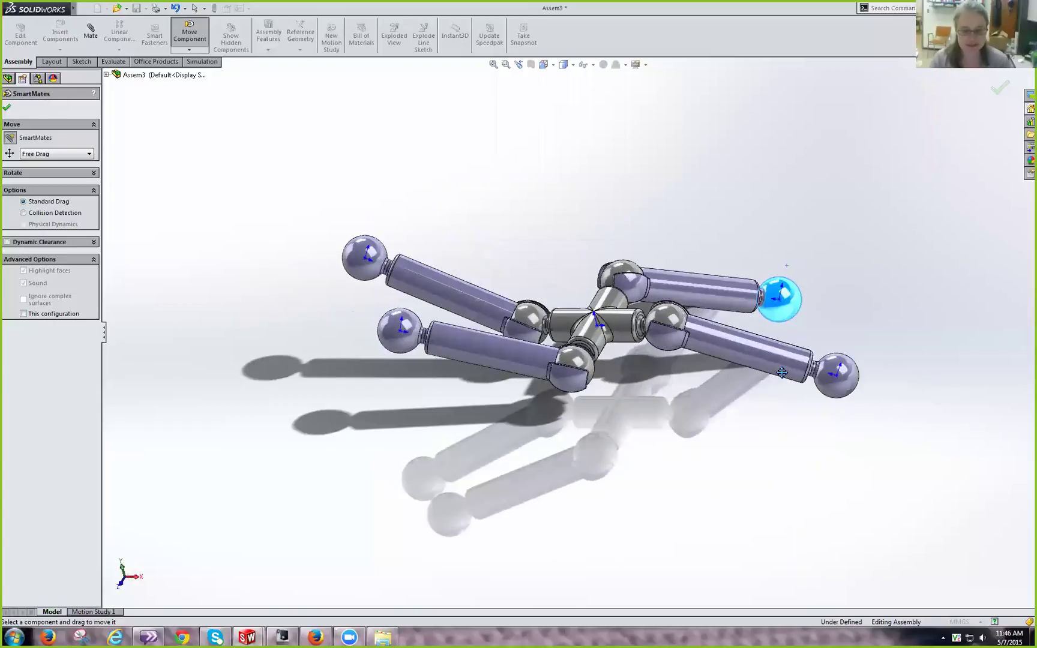
{"action": "left_click", "coordinate": [782, 375]}
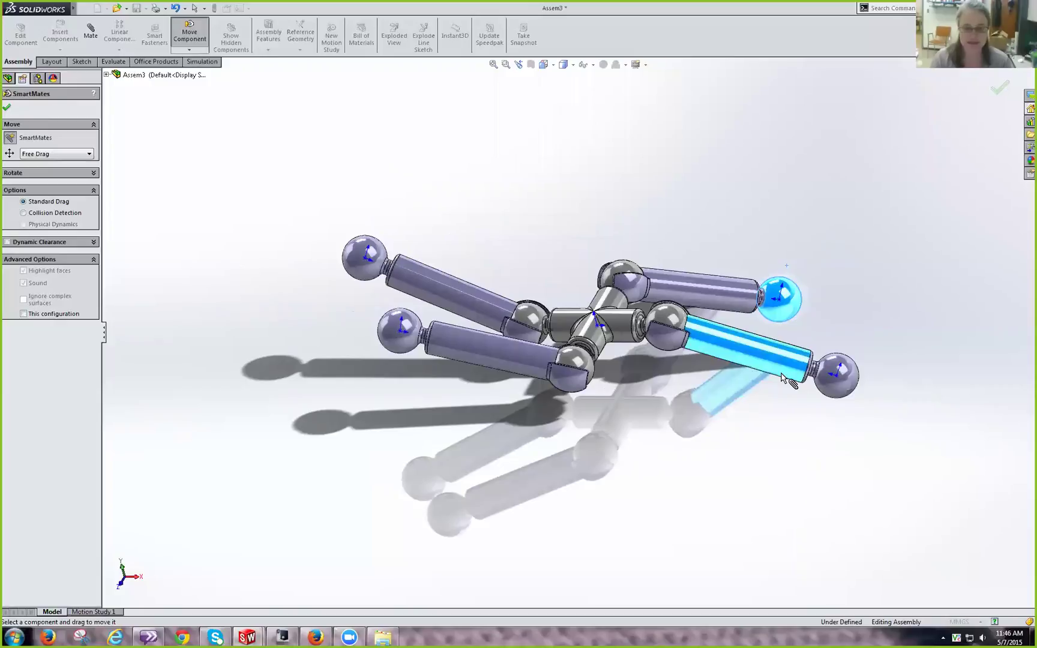
{"action": "key", "text": "Escape"}
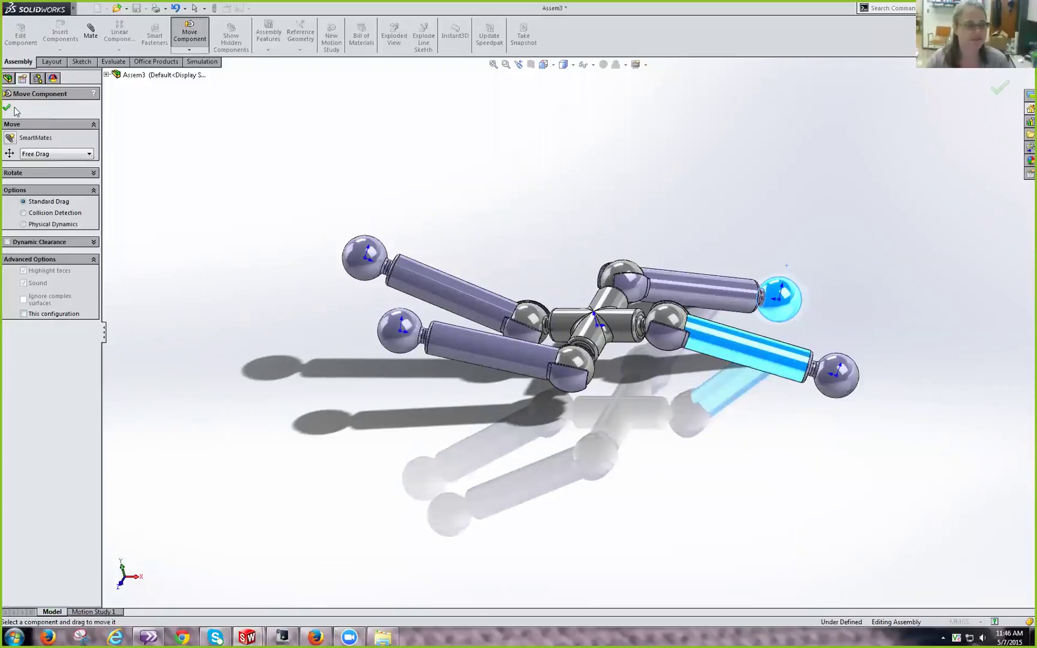
{"action": "key", "text": "Escape"}
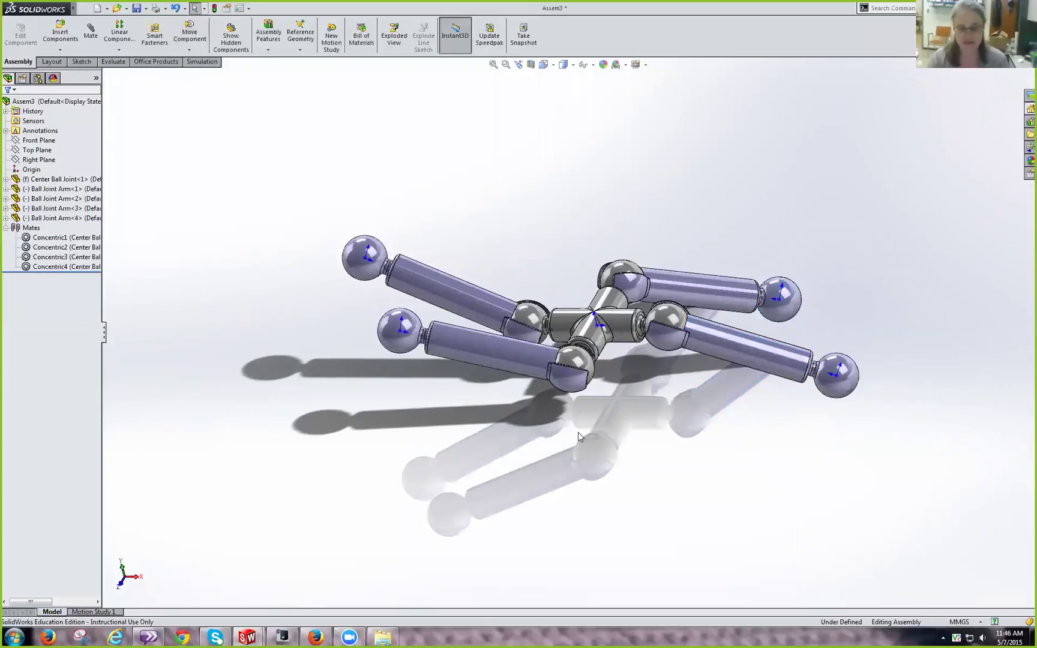
{"action": "key", "text": "alt+Left"}
{"action": "key", "text": "Left"}
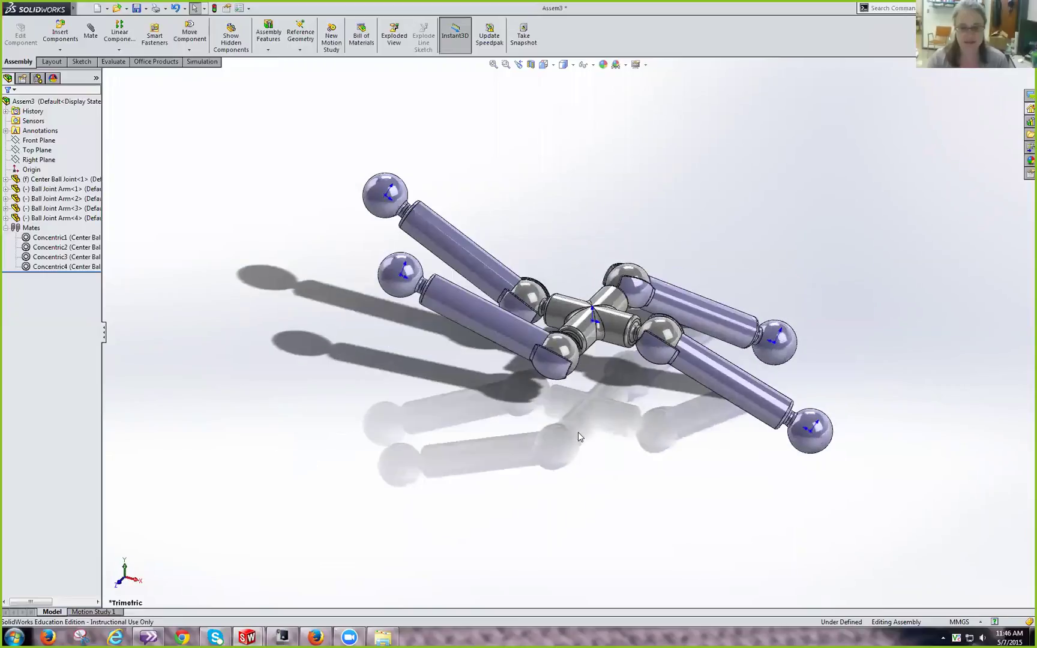
{"action": "key", "text": "Up"}
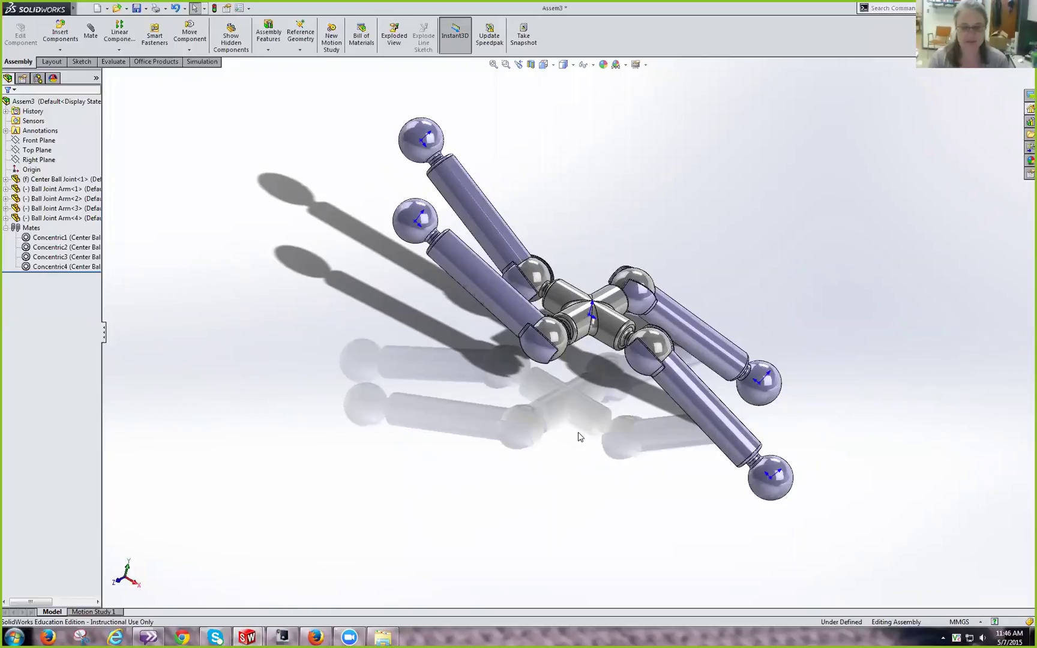
- Load T-JOINT.SLDPRT into the assembly for placement above the folded arms
{"action": "key", "text": "ctrl+Right"}
{"action": "key", "text": "ctrl+Left"}
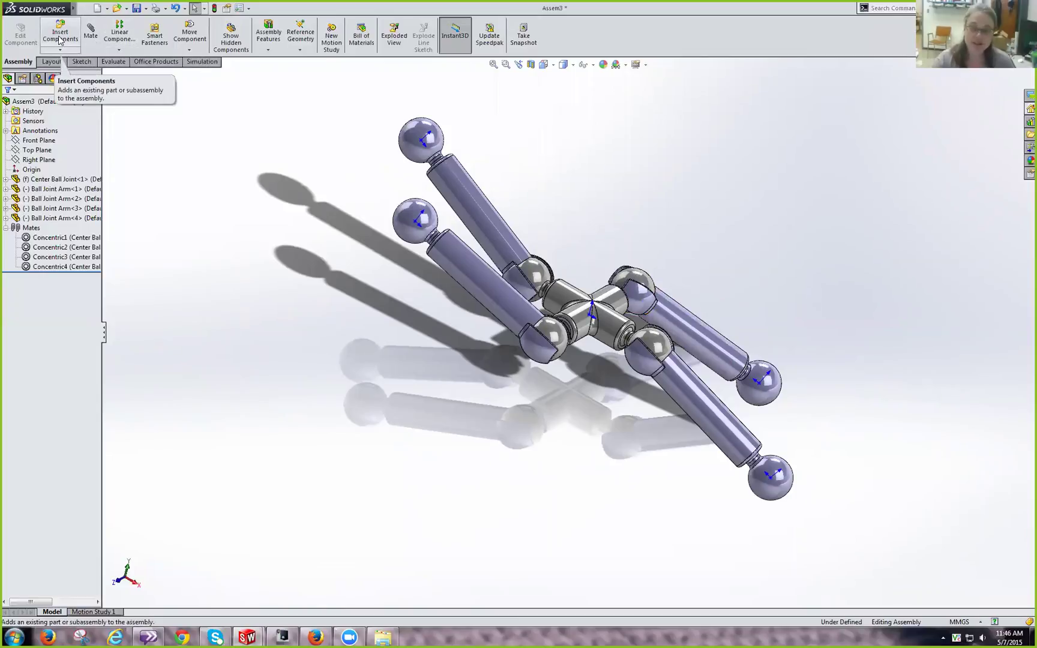
{"action": "scroll", "coordinate": [603, 238], "scroll_direction": "down", "scroll_amount": 1}
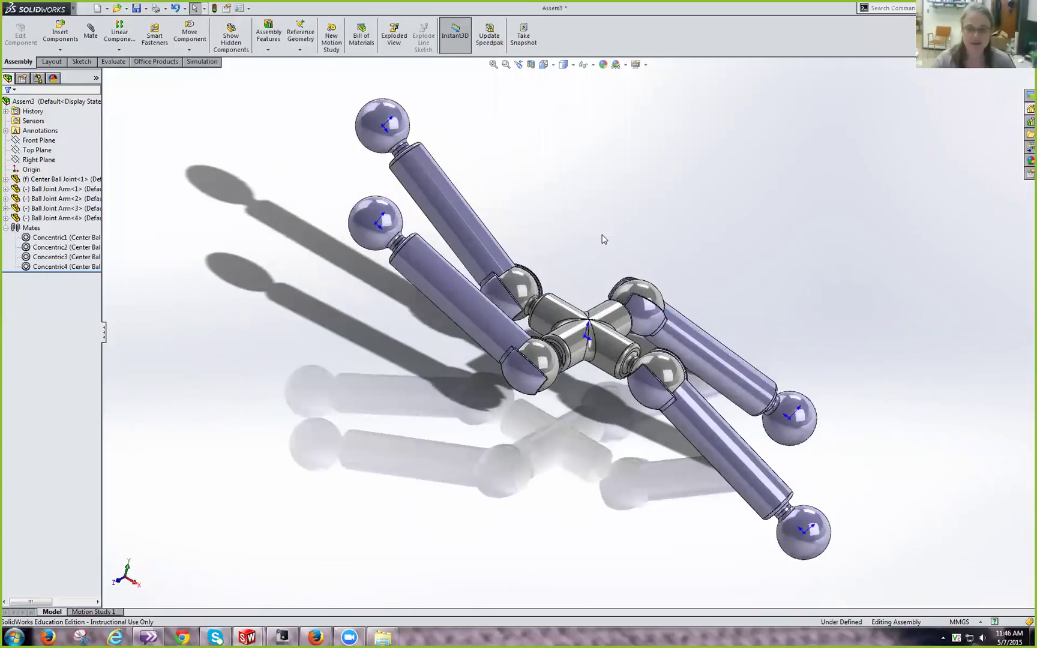
{"action": "scroll", "coordinate": [603, 239], "scroll_direction": "up", "scroll_amount": 1}
{"action": "scroll", "coordinate": [603, 239], "scroll_direction": "up", "scroll_amount": 1}
{"action": "scroll", "coordinate": [603, 239], "scroll_direction": "down", "scroll_amount": 1}
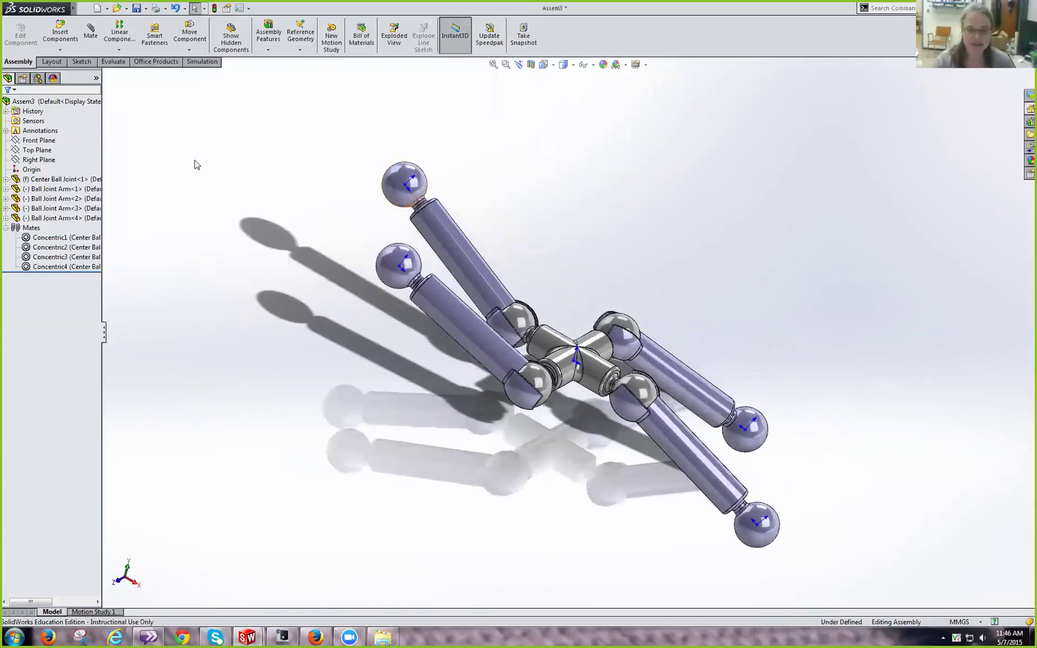
{"action": "left_click", "coordinate": [62, 41]}
{"action": "left_click", "coordinate": [63, 297]}
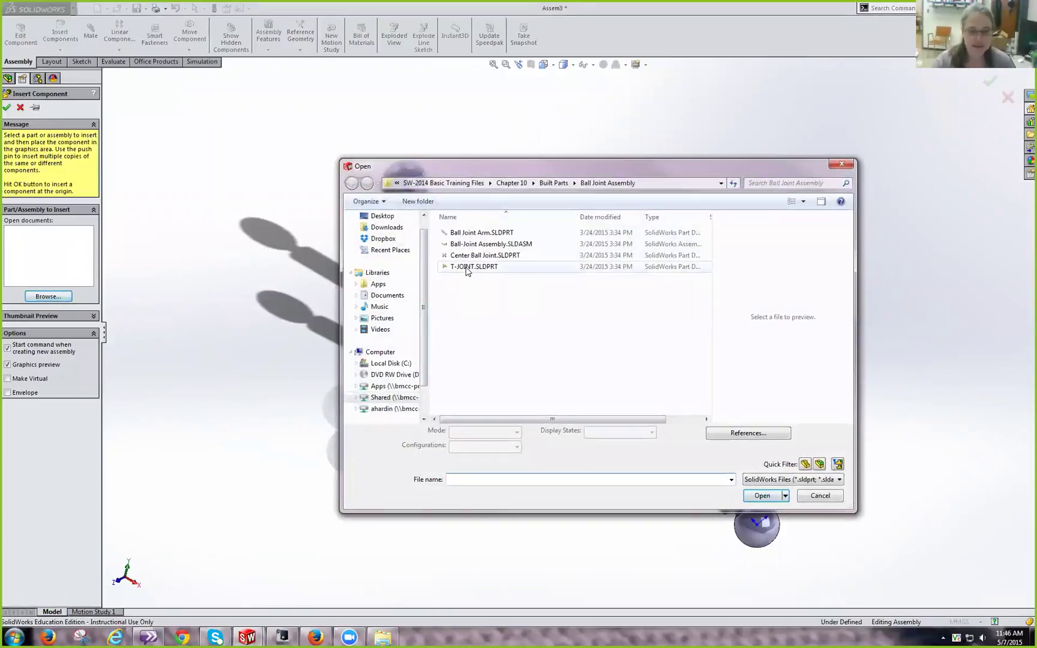
{"action": "left_click", "coordinate": [466, 268]}
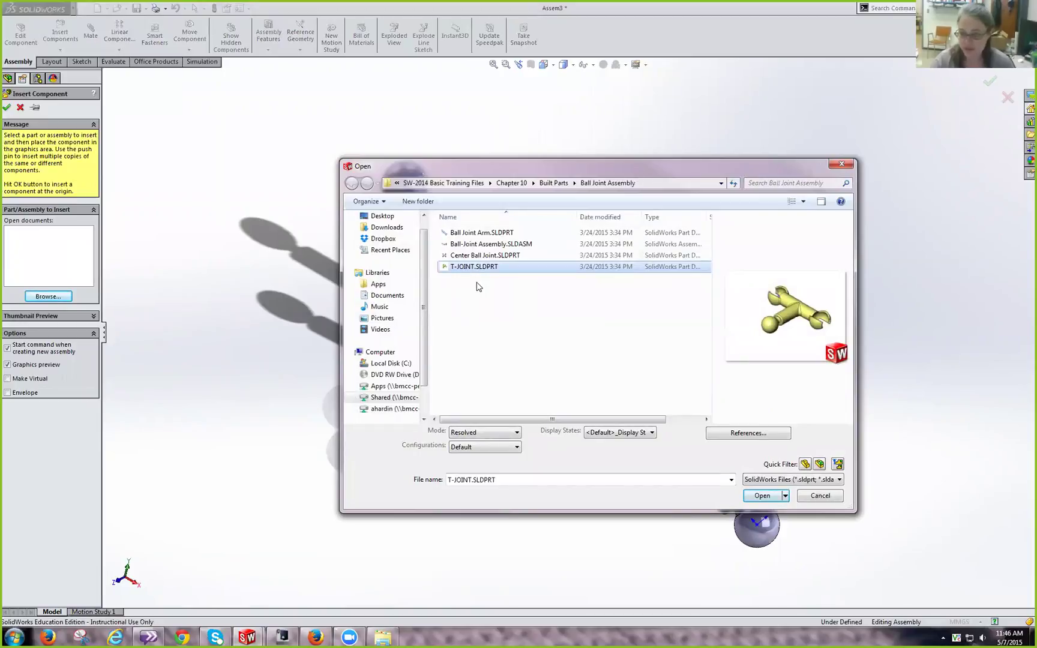
{"action": "left_click", "coordinate": [755, 498]}
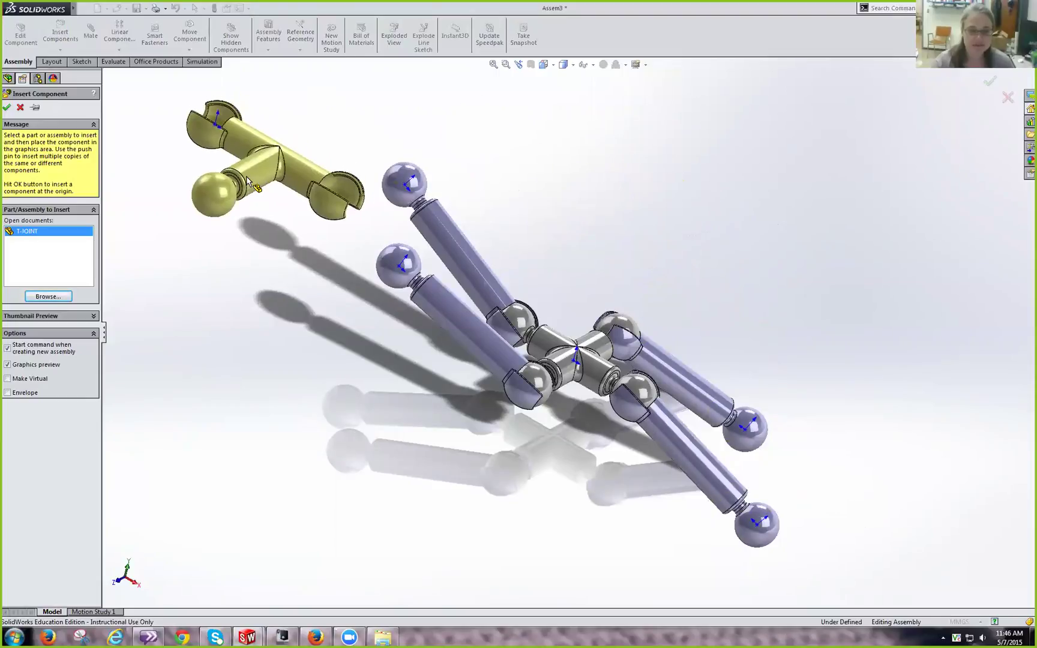
- Place the T-JOINT and mate one socket concentric to an arm's ball end (Concentric5)
{"action": "left_click", "coordinate": [247, 178]}
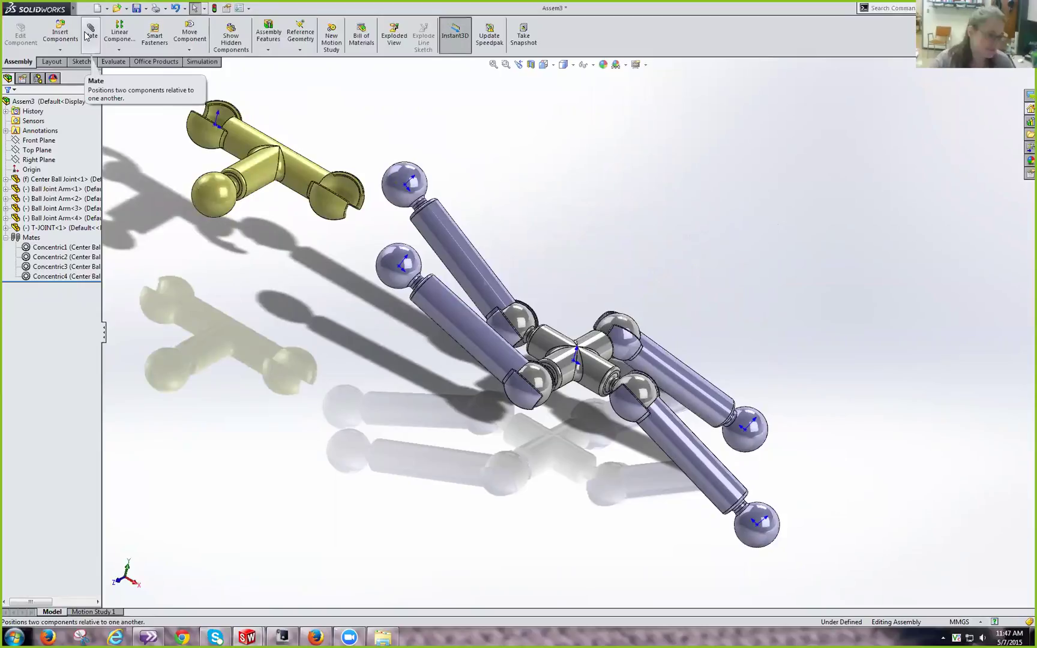
{"action": "left_click", "coordinate": [90, 35]}
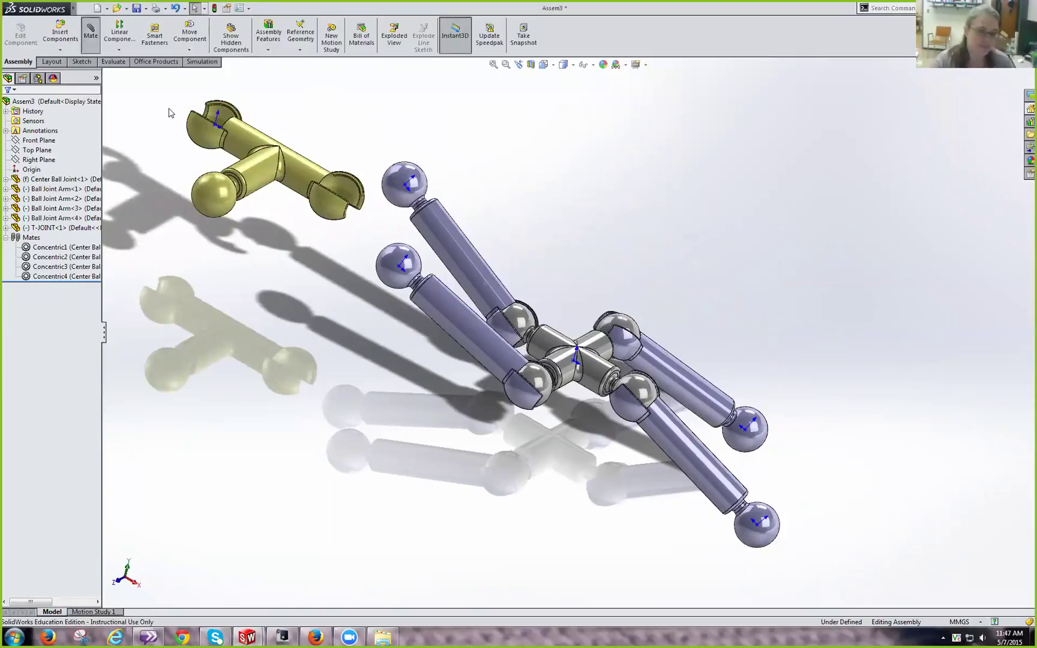
{"action": "left_click", "coordinate": [345, 198]}
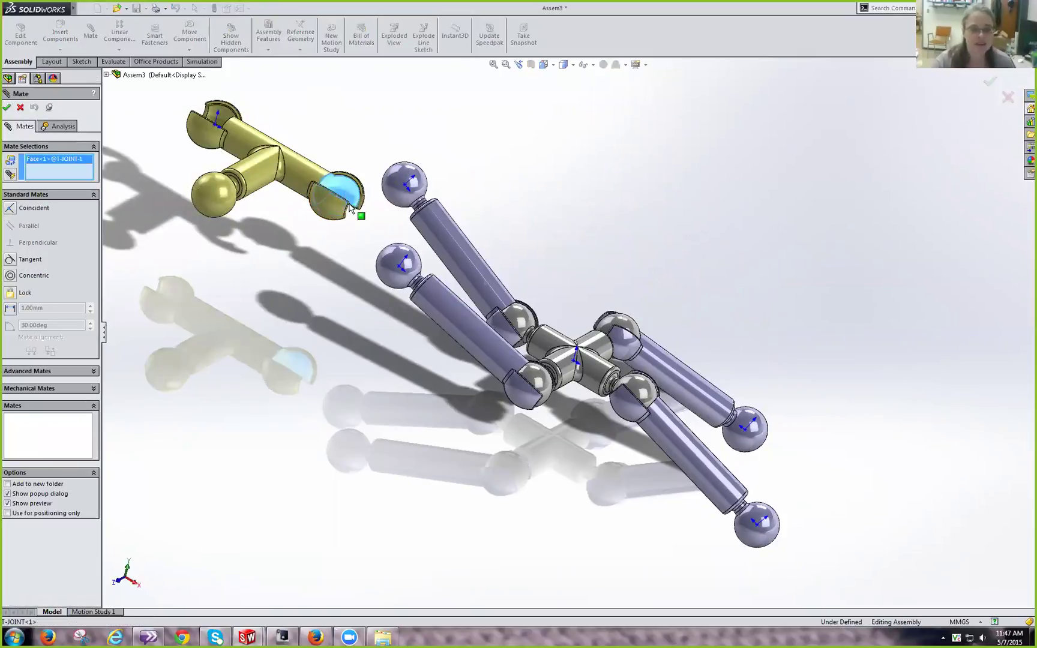
{"action": "left_click", "coordinate": [393, 261]}
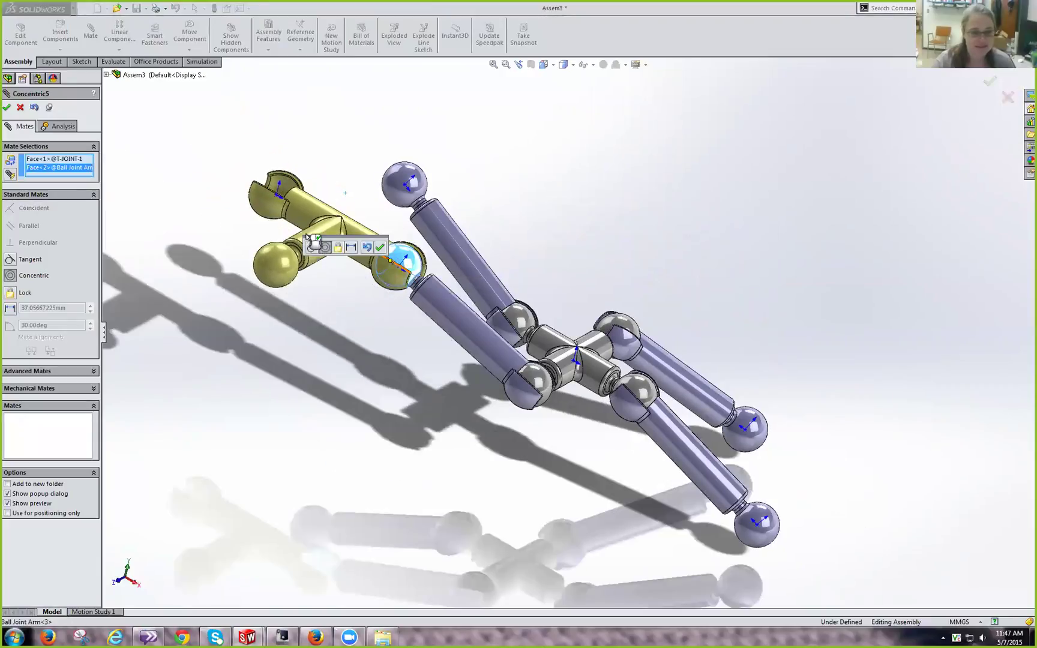
{"action": "left_click", "coordinate": [367, 249]}
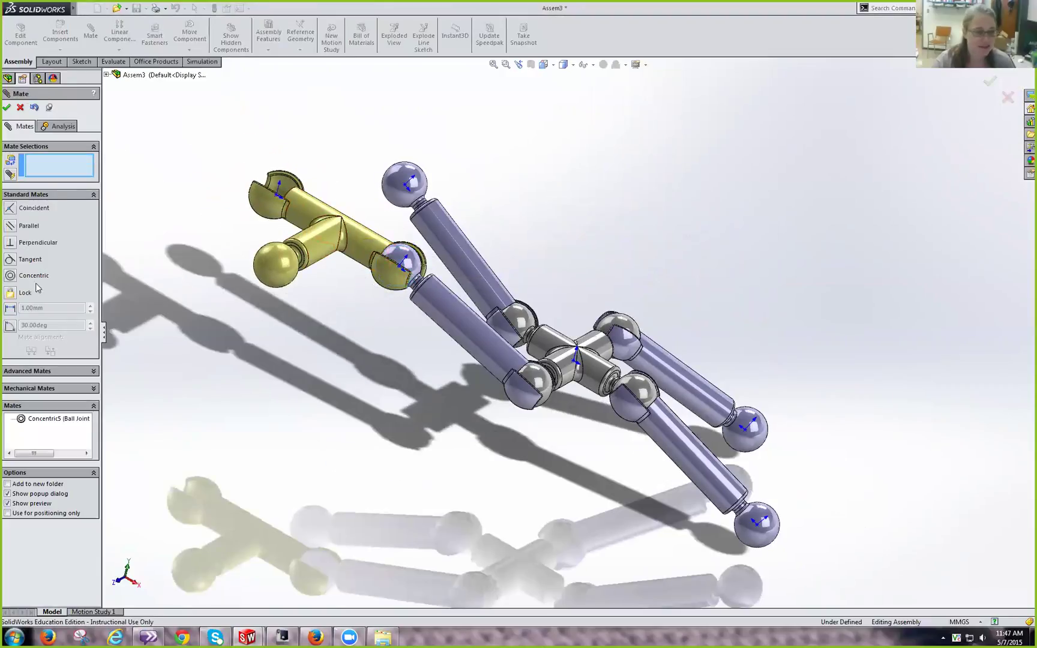
{"action": "left_click", "coordinate": [6, 108]}
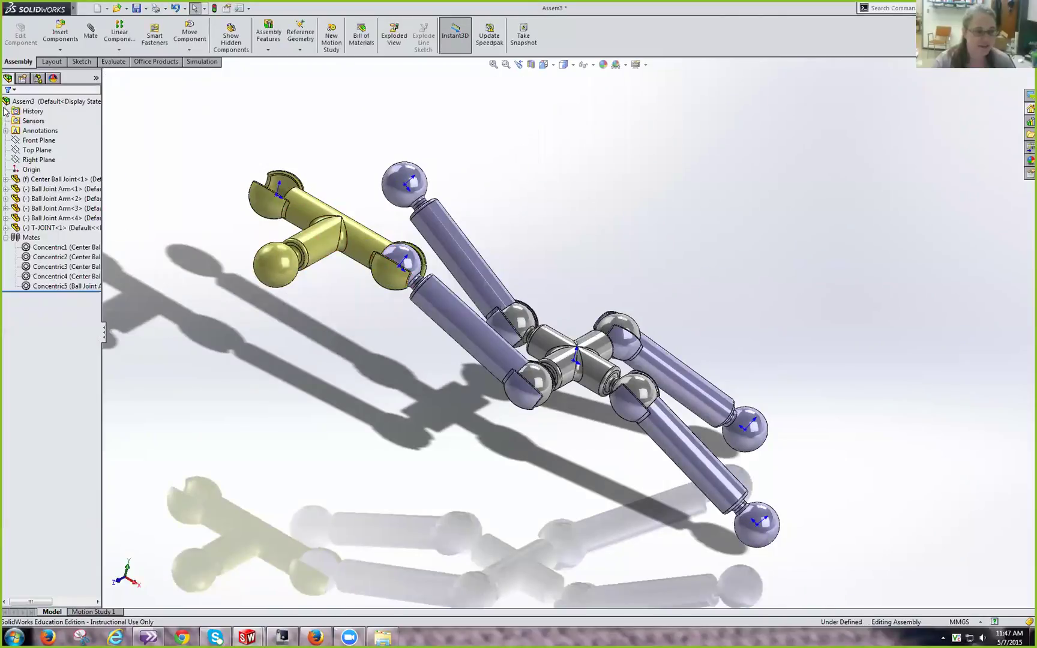
- Mate the T-joint's other socket concentric to the upper arm's ball (Concentric6)
{"action": "left_click", "coordinate": [91, 31]}
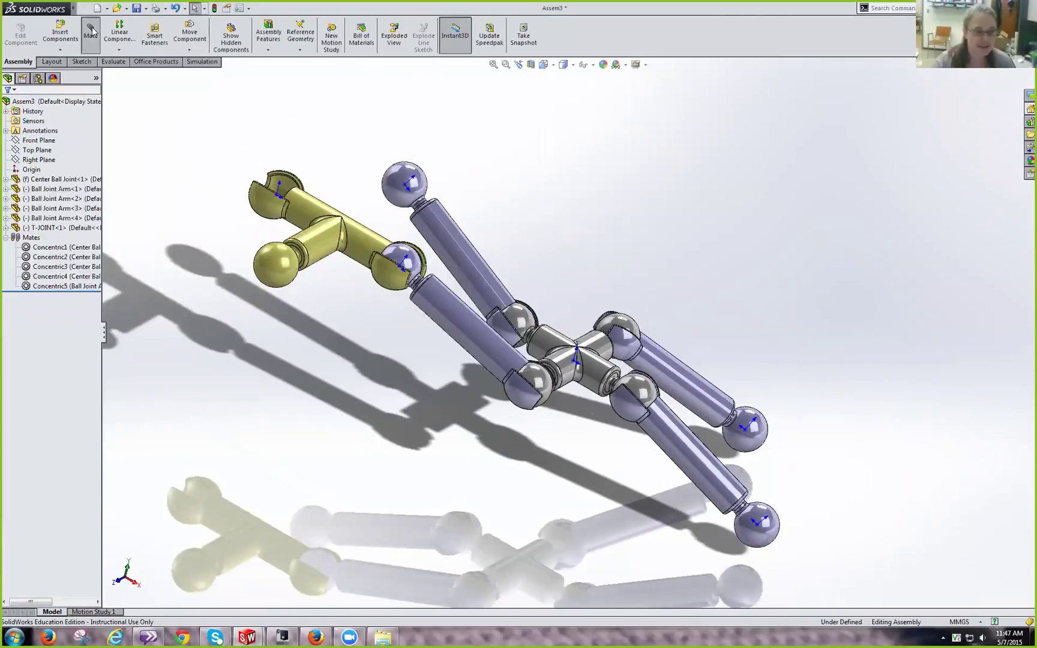
{"action": "left_click", "coordinate": [283, 191]}
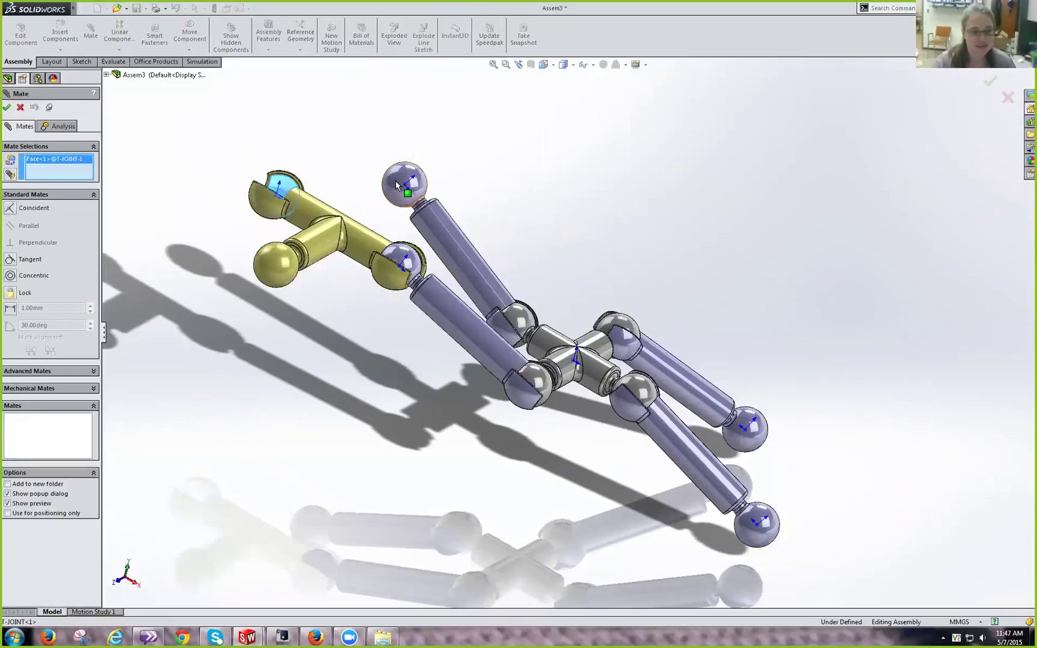
{"action": "left_click", "coordinate": [395, 181]}
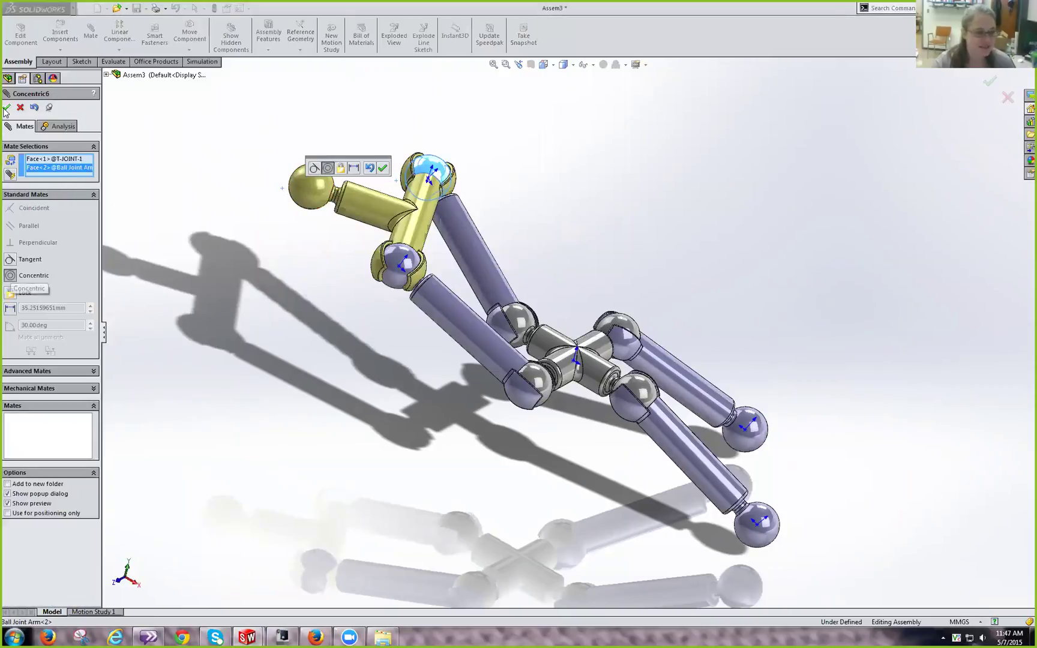
{"action": "left_click", "coordinate": [382, 168]}
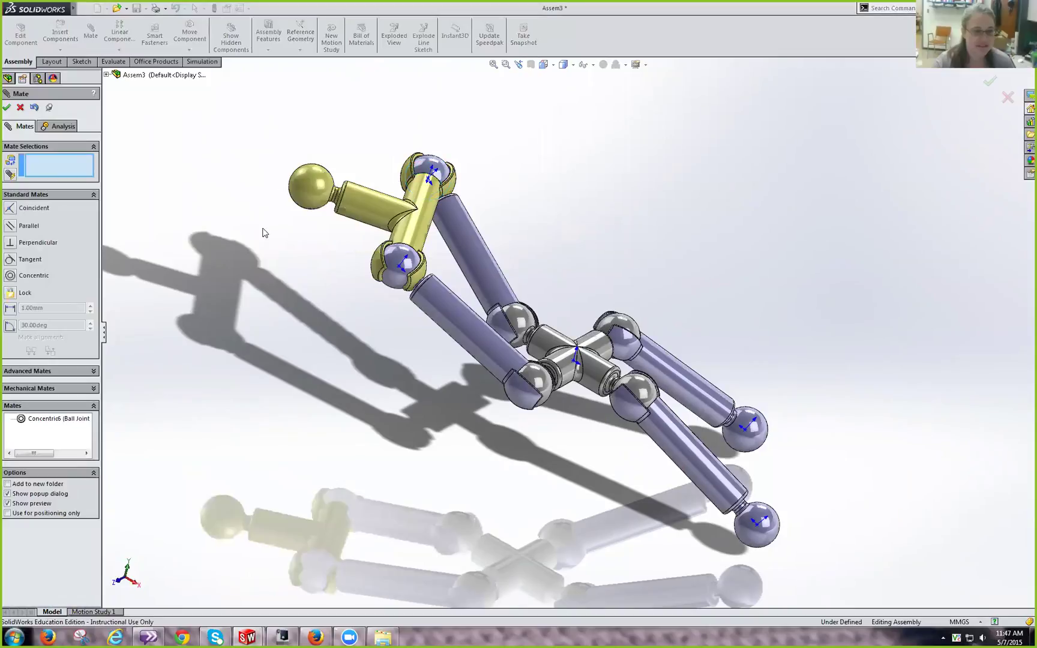
{"action": "left_click", "coordinate": [21, 277]}
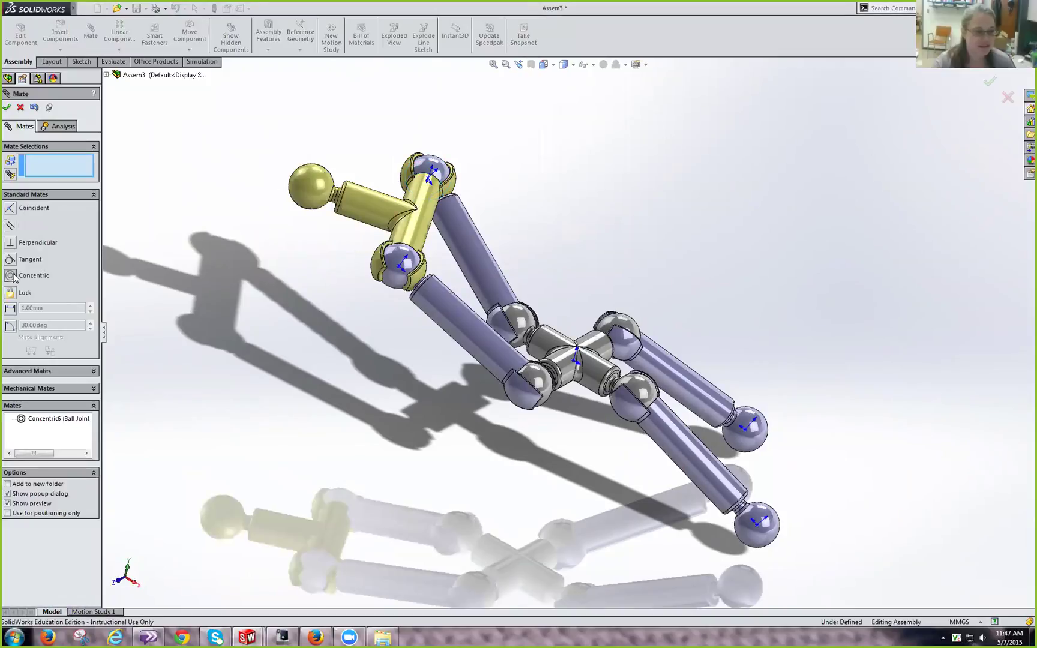
{"action": "left_click", "coordinate": [7, 108]}
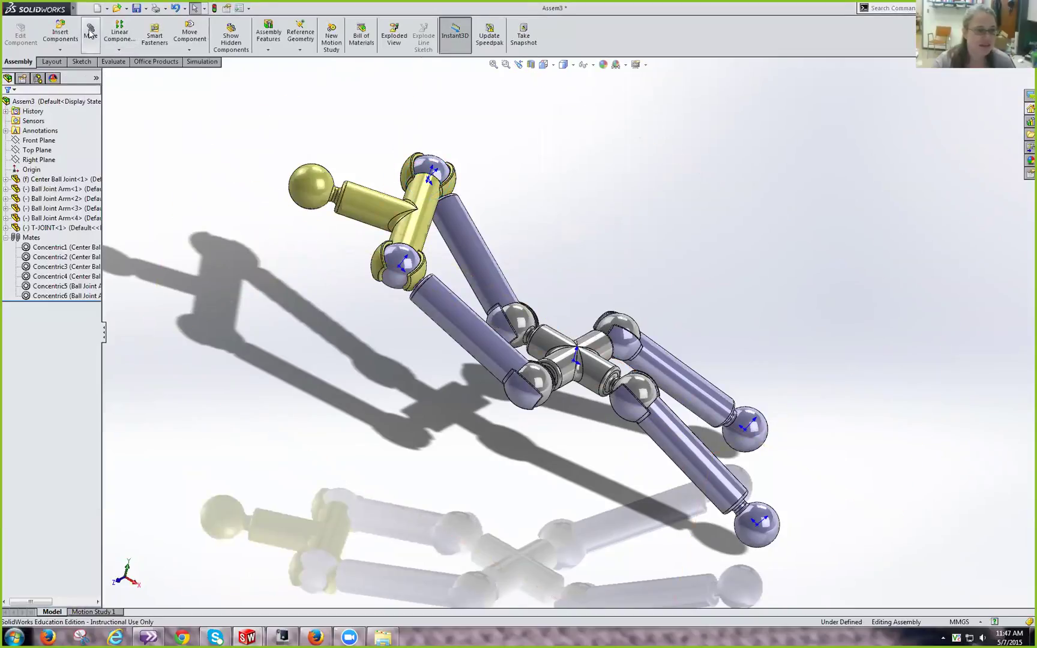
- Pull the T-joint's ball end upward, swinging its two attached arms into an upright frame
{"action": "left_click", "coordinate": [189, 33]}
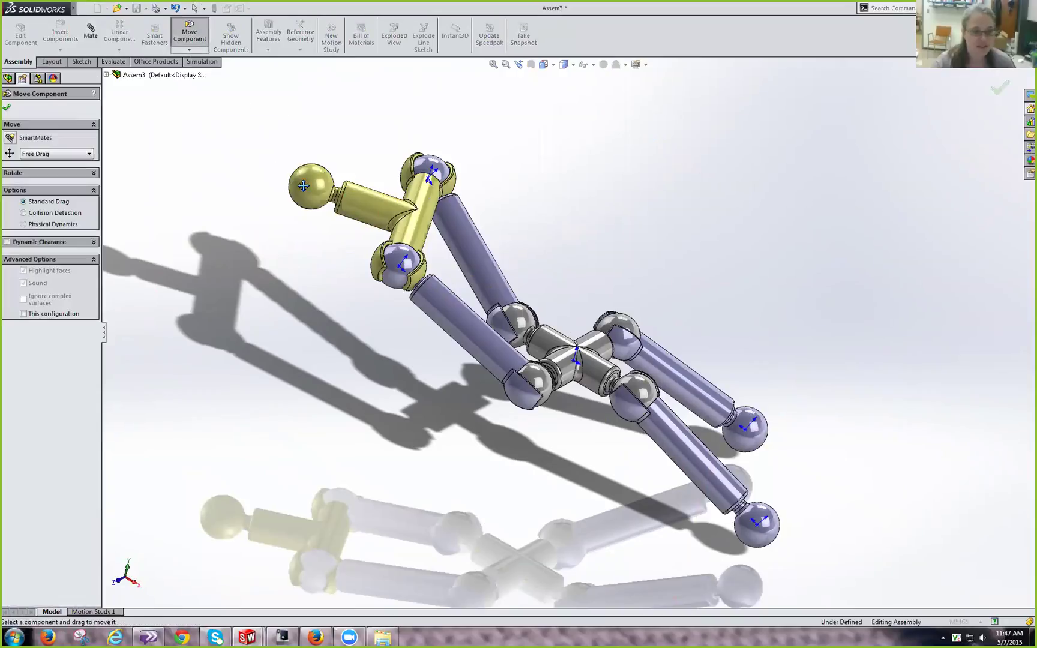
{"action": "mouse_move", "coordinate": [303, 185]}
{"action": "left_mouse_down"}
{"action": "mouse_move", "coordinate": [296, 150]}
{"action": "mouse_move", "coordinate": [298, 174]}
{"action": "mouse_move", "coordinate": [280, 141]}
{"action": "mouse_move", "coordinate": [324, 172]}
{"action": "mouse_move", "coordinate": [287, 159]}
{"action": "mouse_move", "coordinate": [287, 207]}
{"action": "mouse_move", "coordinate": [329, 171]}
{"action": "mouse_move", "coordinate": [302, 179]}
{"action": "left_mouse_up"}
{"action": "middle_click_drag", "start_coordinate": [588, 248], "coordinate": [508, 279]}
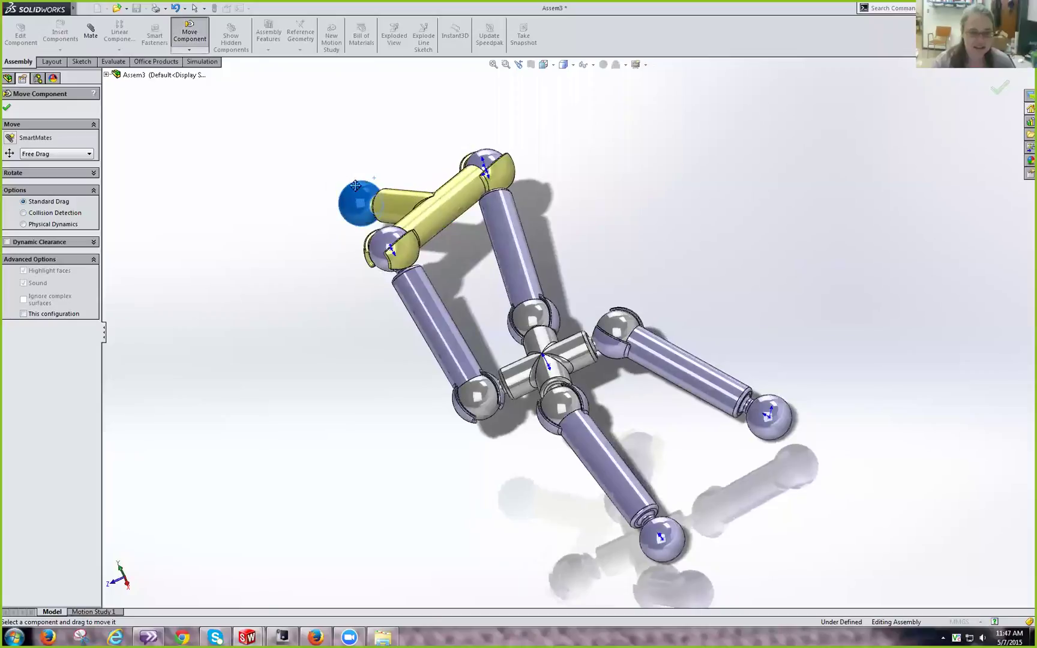
{"action": "left_click_drag", "start_coordinate": [357, 204], "coordinate": [333, 131]}
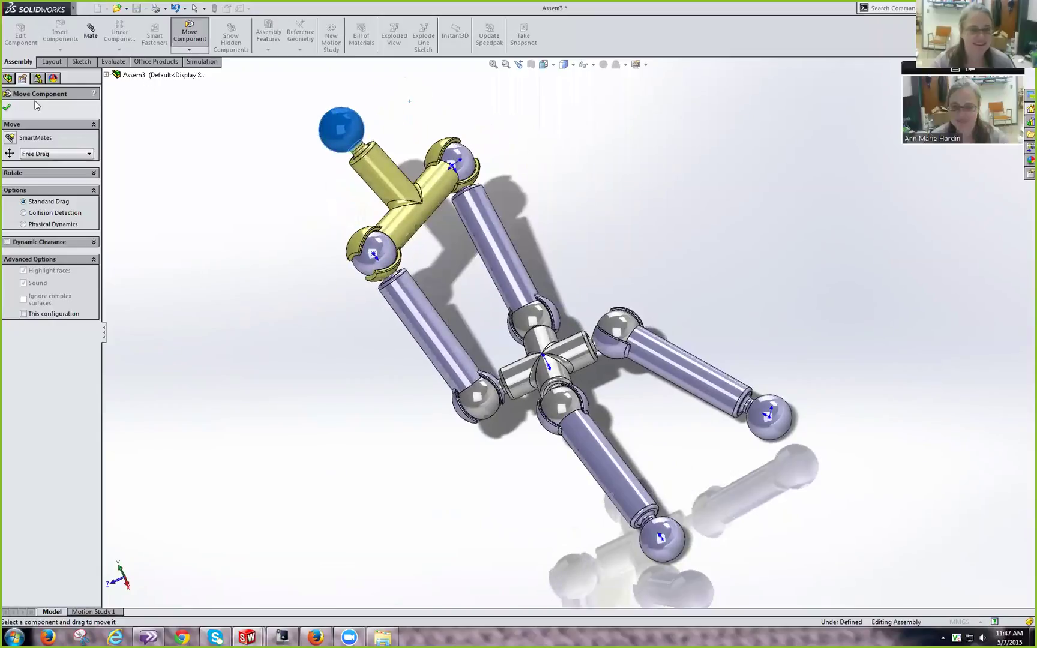
- Insert a second T-JOINT.SLDPRT and place it right of the assembly
{"action": "left_click", "coordinate": [7, 109]}
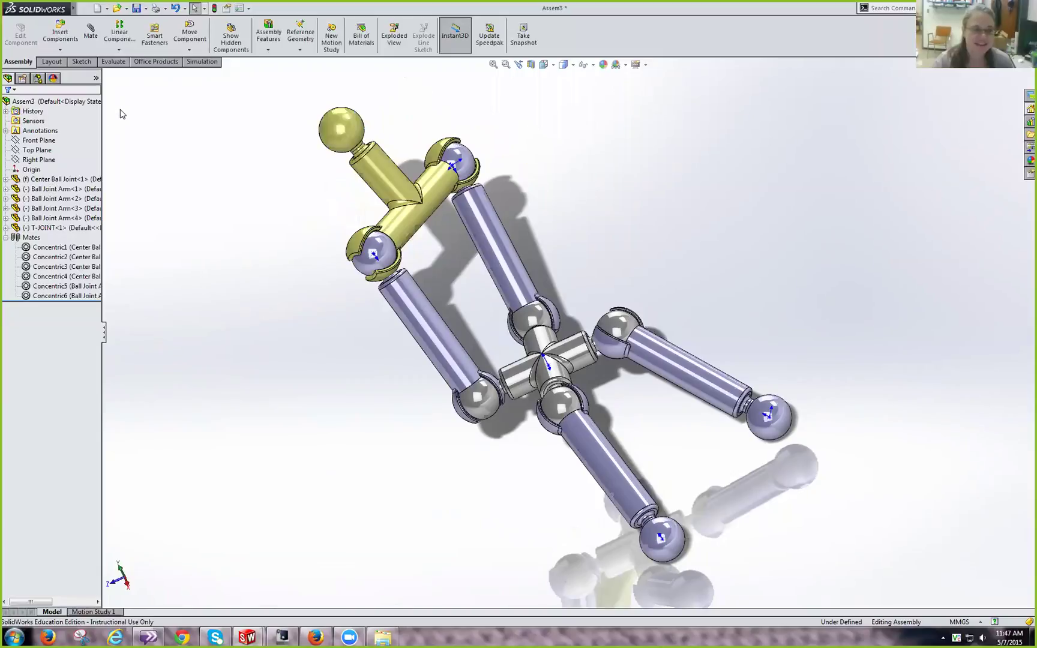
{"action": "left_click", "coordinate": [60, 36]}
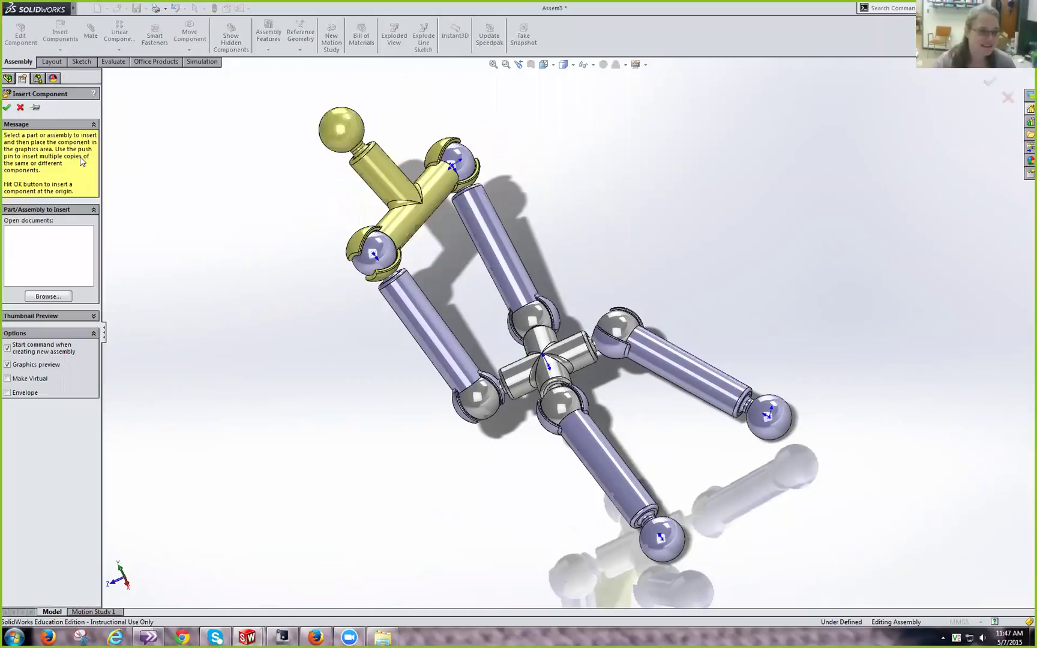
{"action": "left_click", "coordinate": [48, 296]}
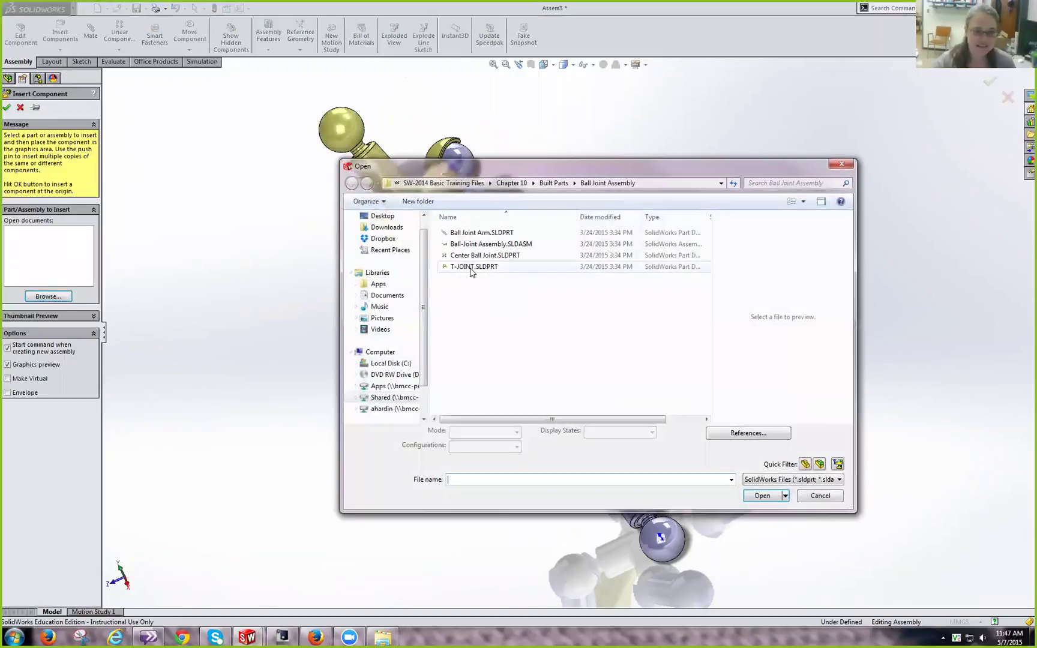
{"action": "left_click", "coordinate": [471, 267]}
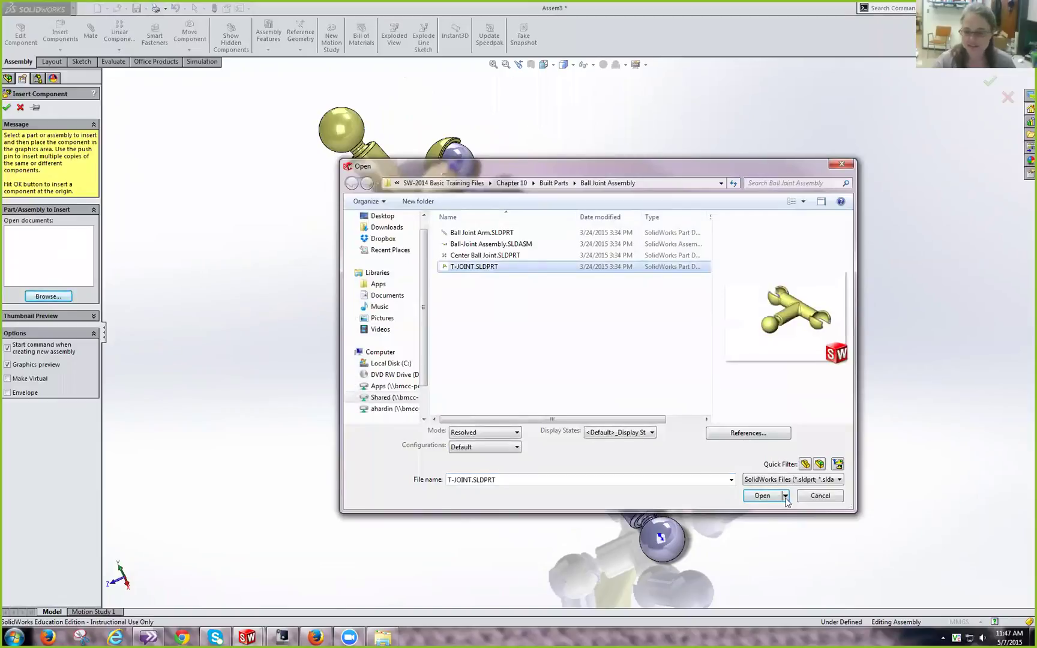
{"action": "left_click", "coordinate": [762, 495]}
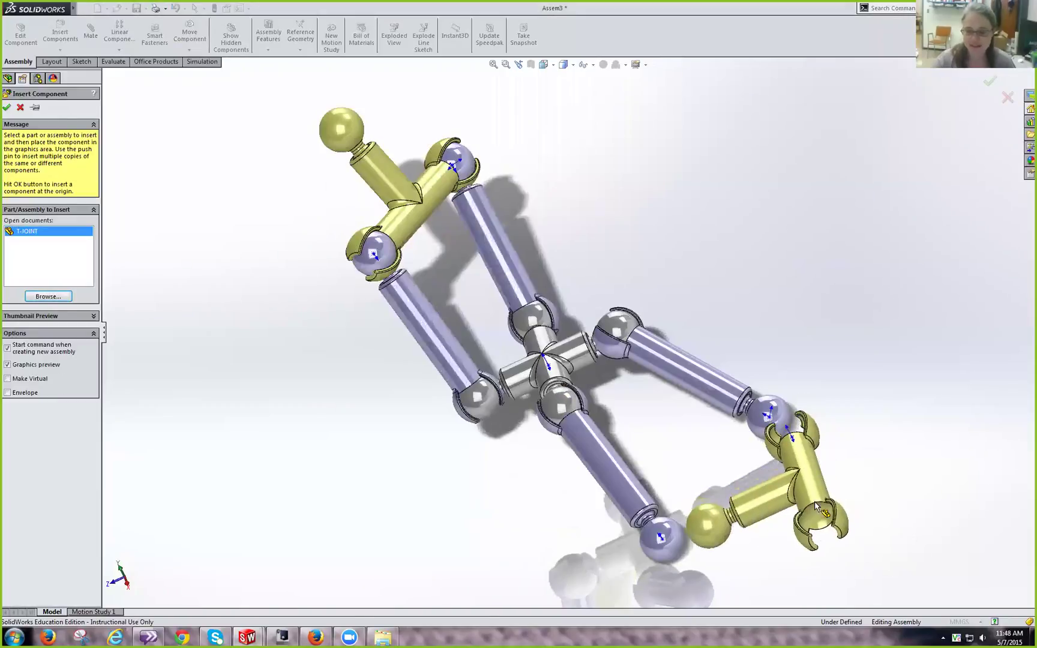
{"action": "left_click", "coordinate": [916, 497]}
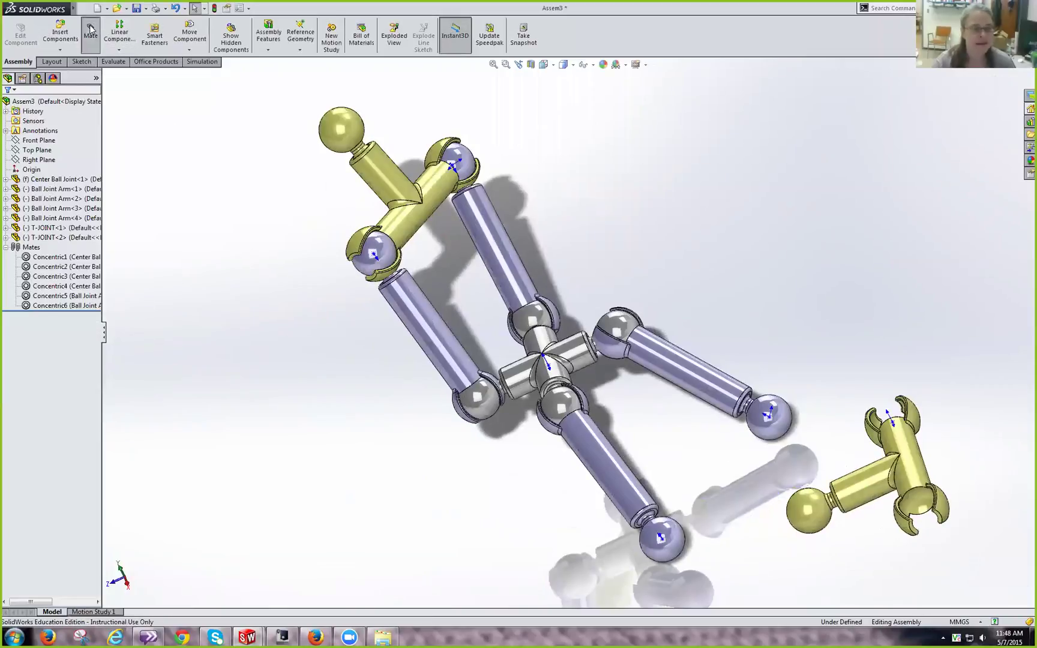
- Mate the new T-joint's socket concentric to the right arm's ball (Concentric7)
{"action": "left_click", "coordinate": [90, 30]}
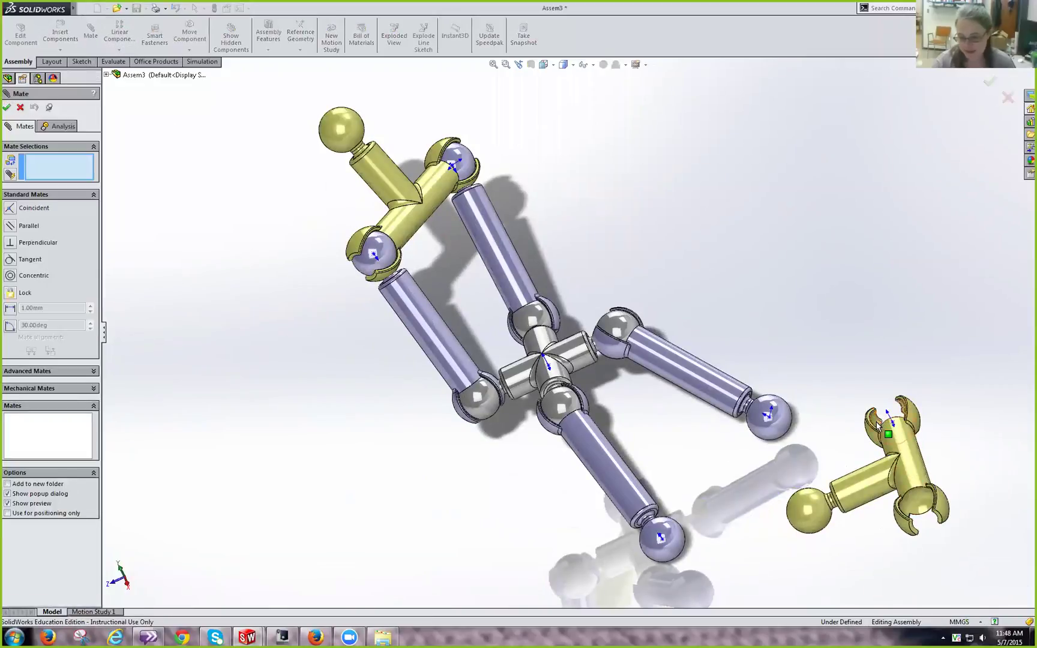
{"action": "left_click", "coordinate": [887, 432]}
{"action": "left_click", "coordinate": [774, 428]}
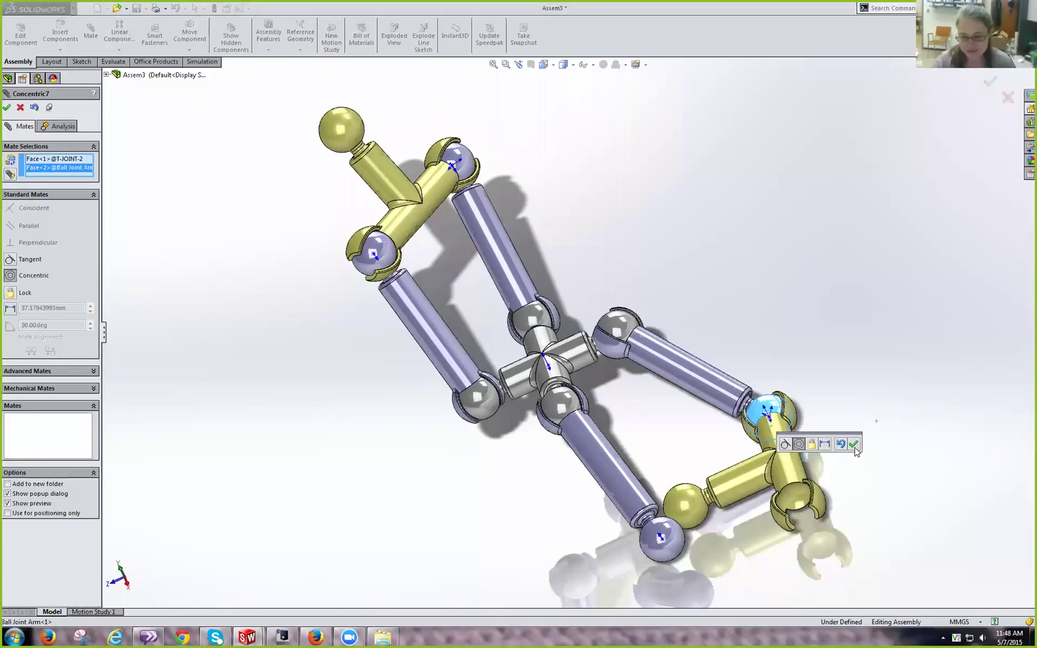
{"action": "left_click", "coordinate": [853, 444]}
{"action": "left_click", "coordinate": [20, 275]}
{"action": "left_click", "coordinate": [7, 108]}
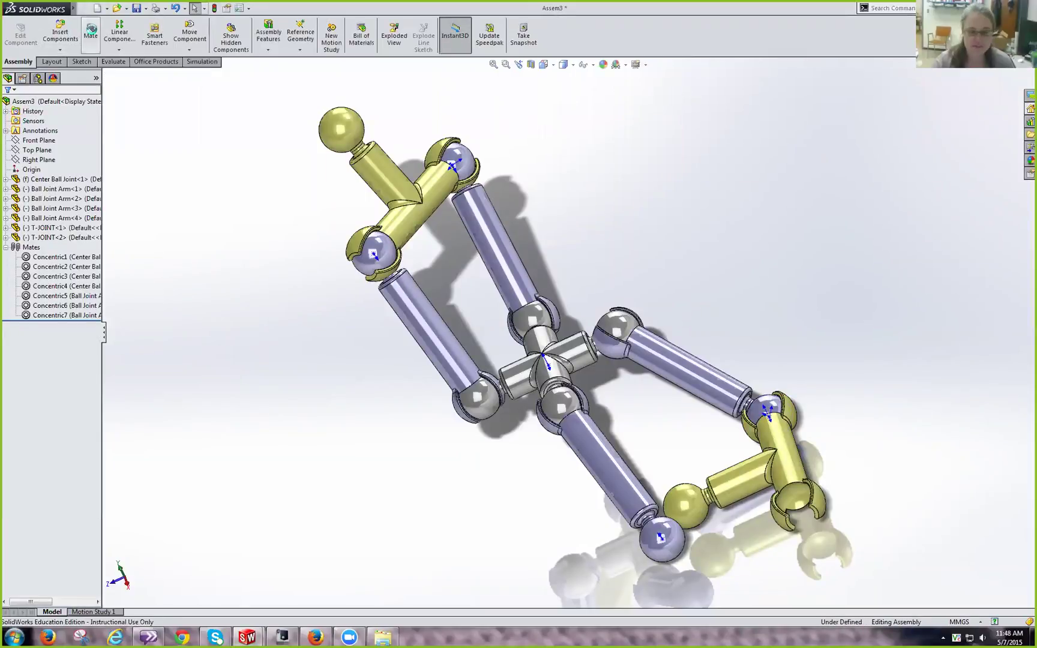
- Mate its lower socket concentric to the lower arm's ball (Concentric8)
{"action": "left_click", "coordinate": [91, 31]}
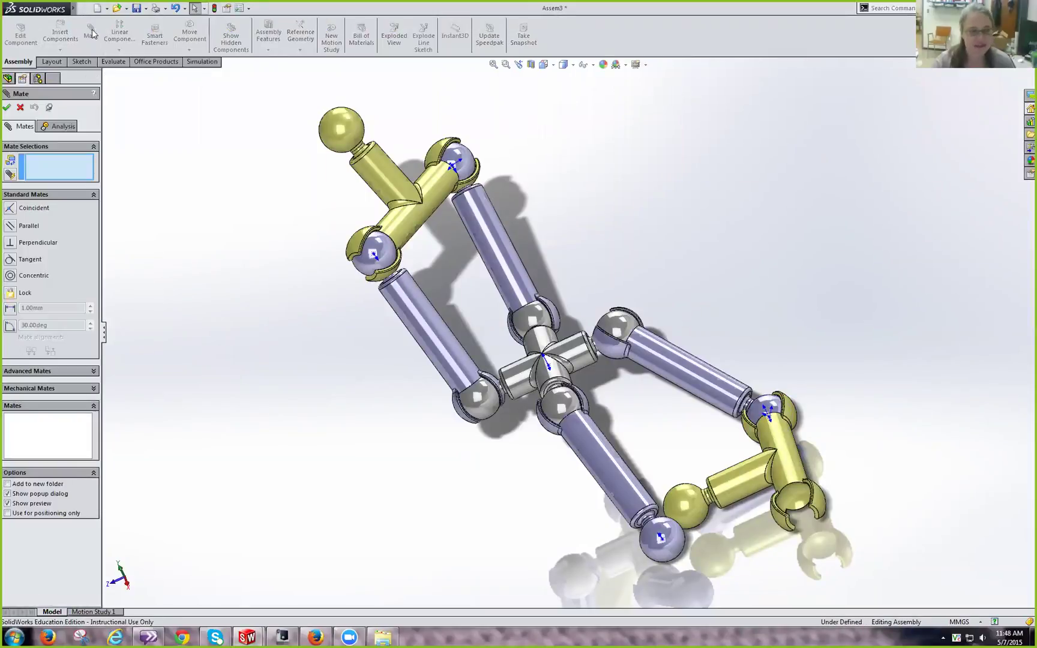
{"action": "left_click", "coordinate": [800, 507]}
{"action": "left_click", "coordinate": [667, 547]}
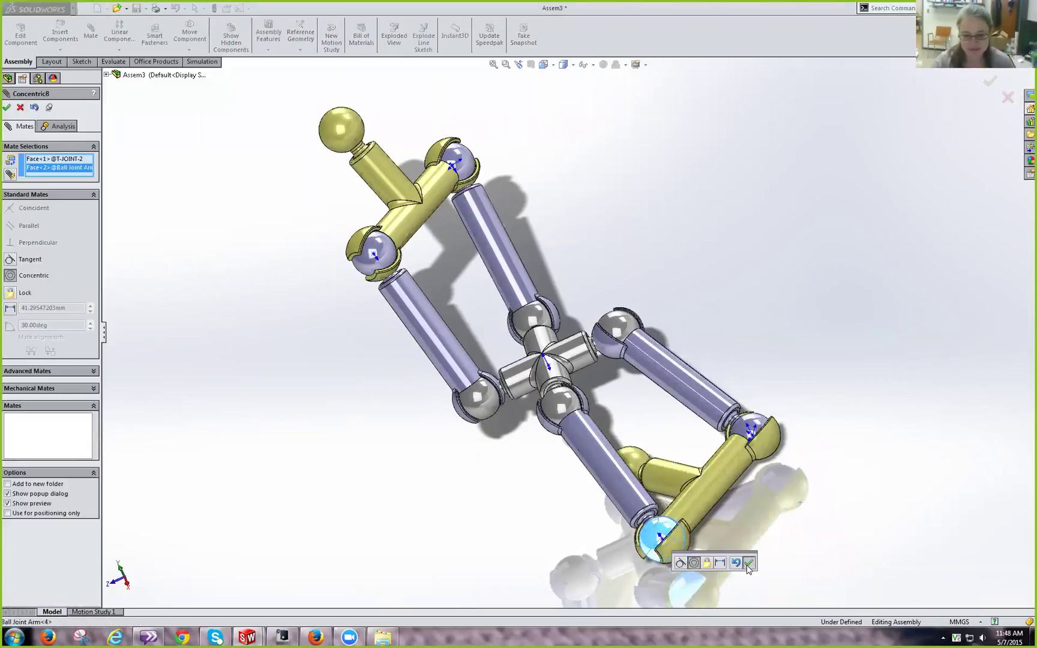
{"action": "left_click", "coordinate": [748, 562]}
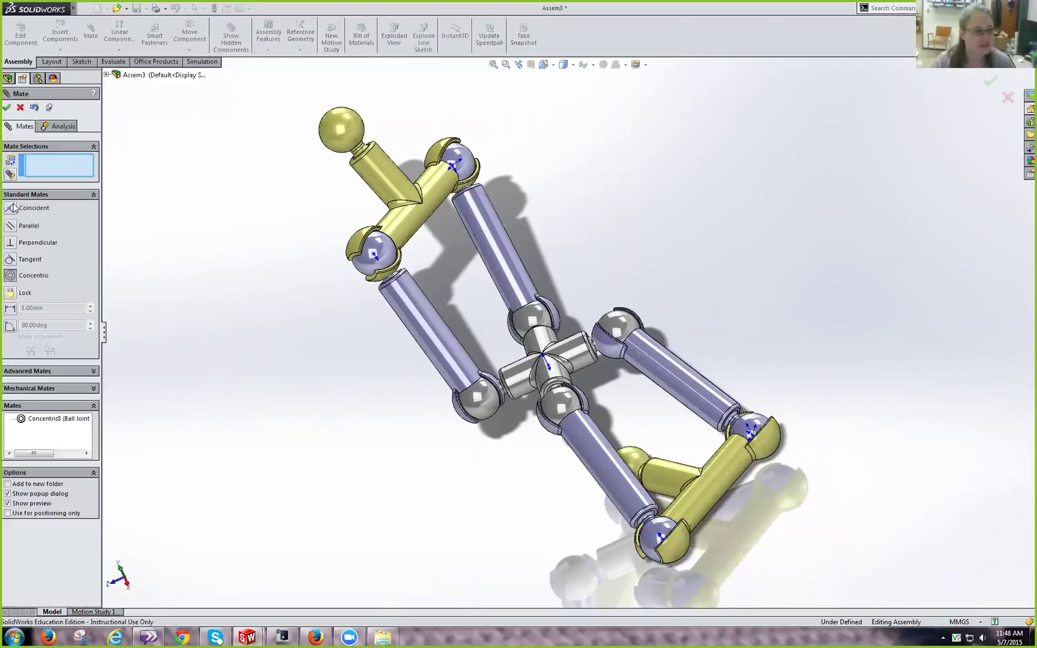
- Swing the second T-joint so its ball end points down-right, forming two parallel frames
{"action": "left_click", "coordinate": [7, 108]}
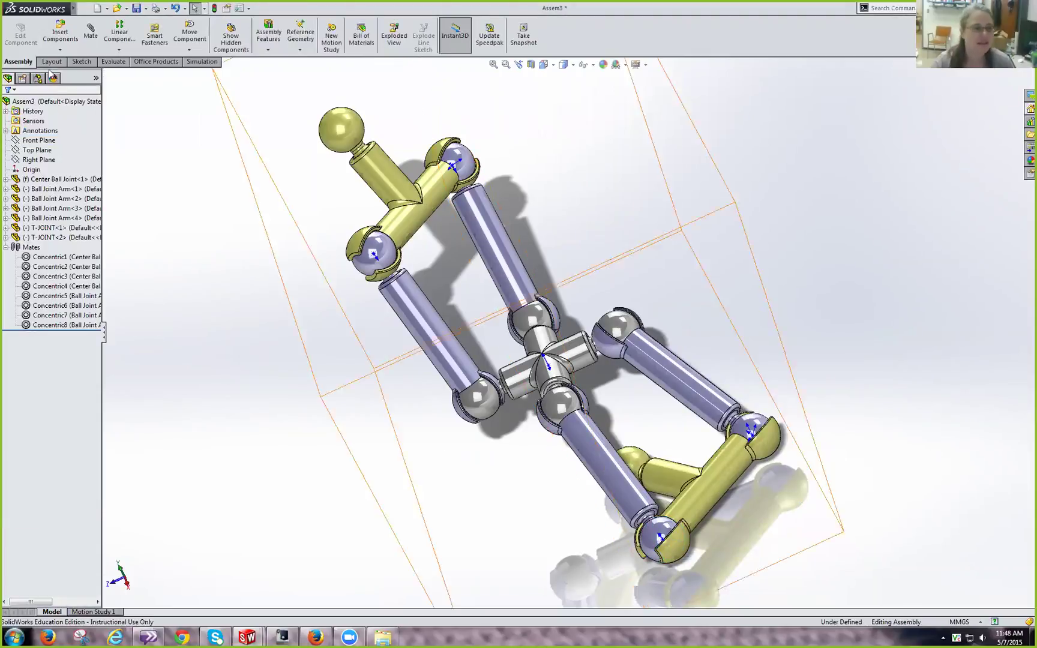
{"action": "left_click", "coordinate": [189, 33]}
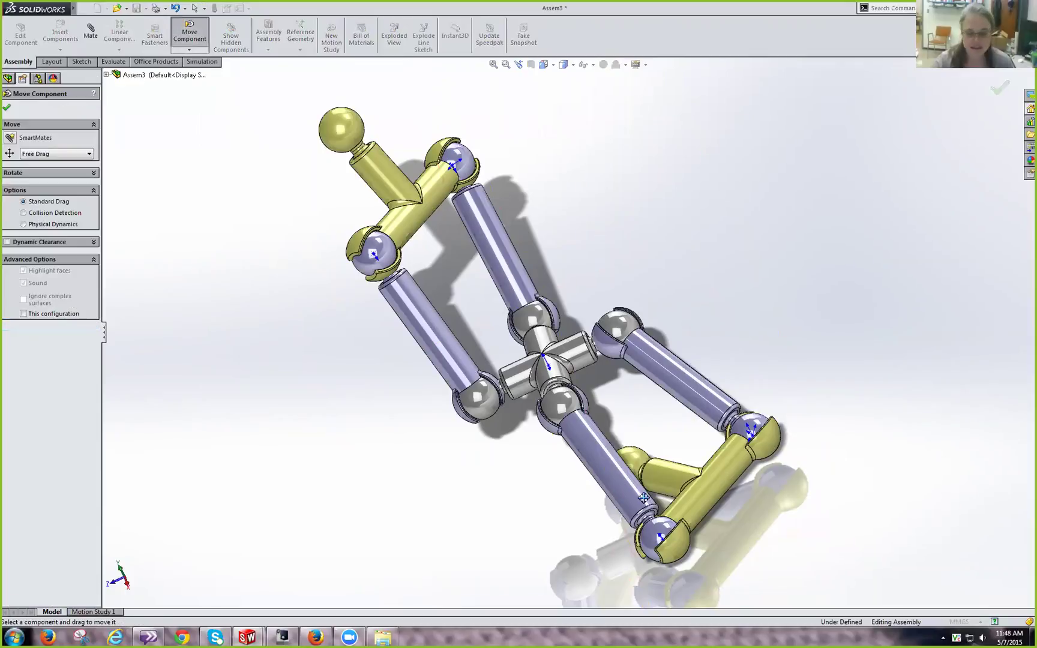
{"action": "left_click_drag", "start_coordinate": [630, 457], "coordinate": [803, 564]}
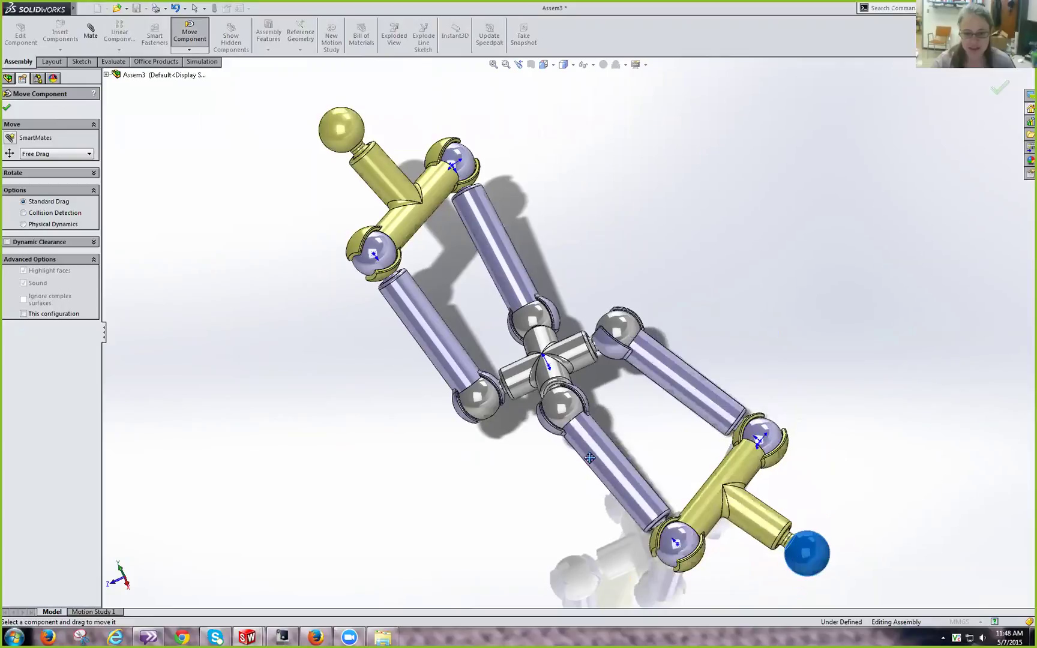
{"action": "left_click", "coordinate": [8, 108]}
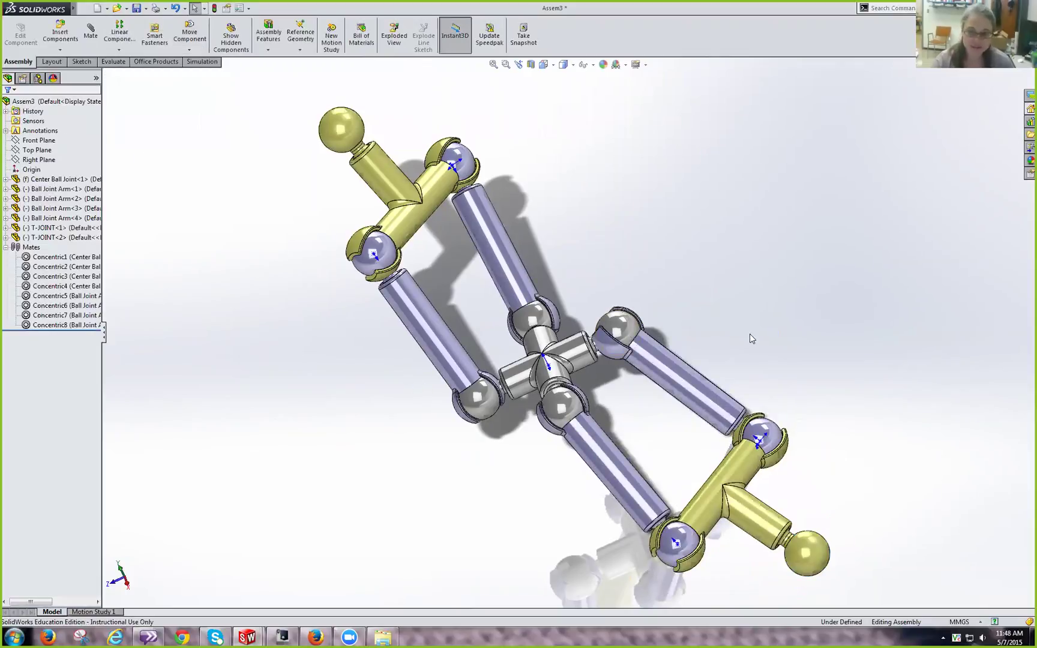